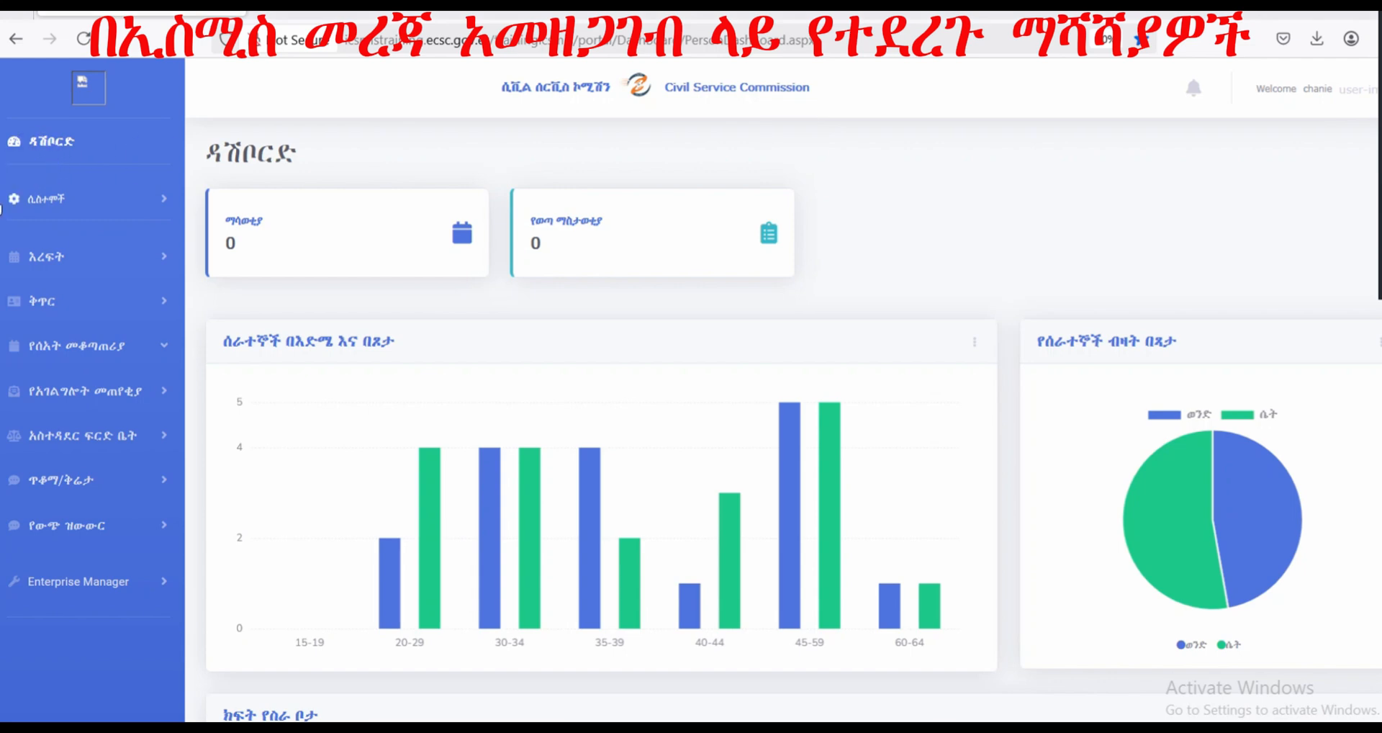
# Step: Expand ሲስተሞች (Systems) in the sidebar and open the employee information management module
pyautogui.moveTo(10, 170); pyautogui.dragTo(144, 222)
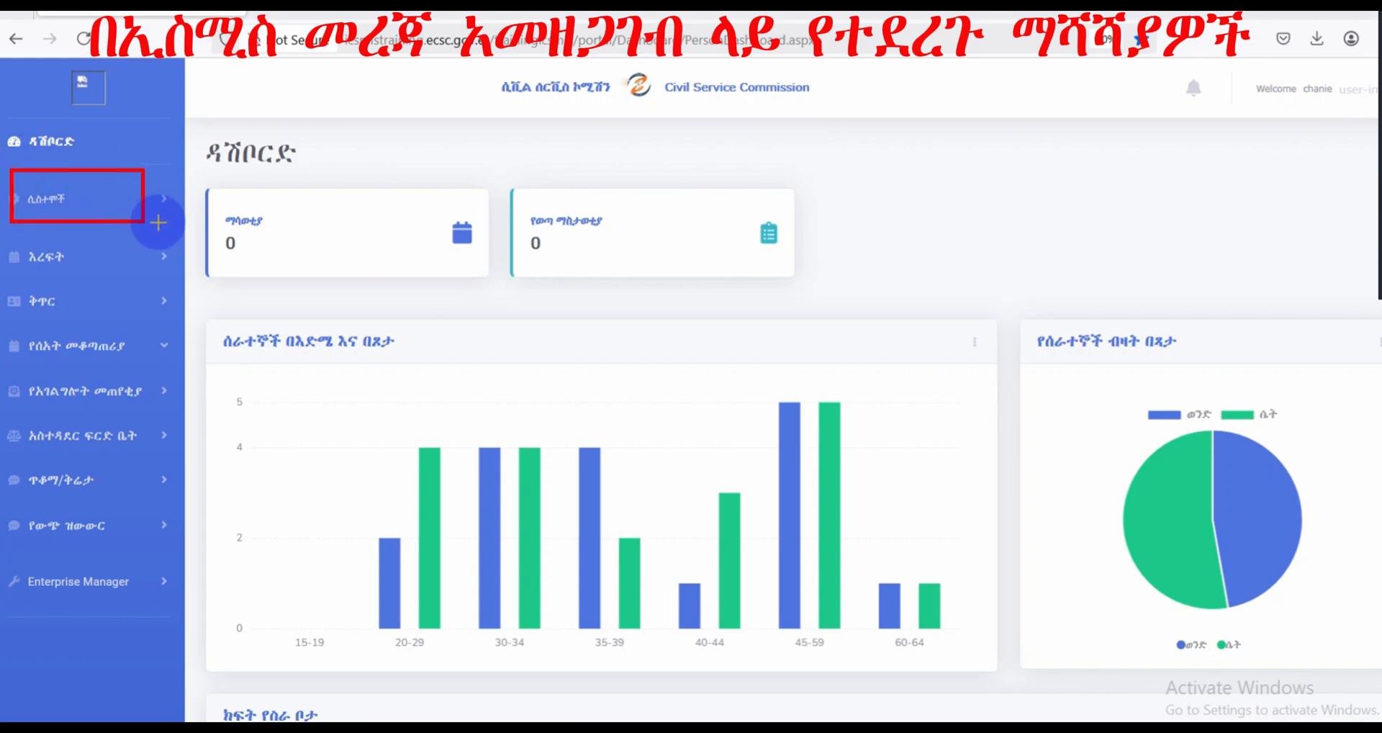
pyautogui.click(155, 210)
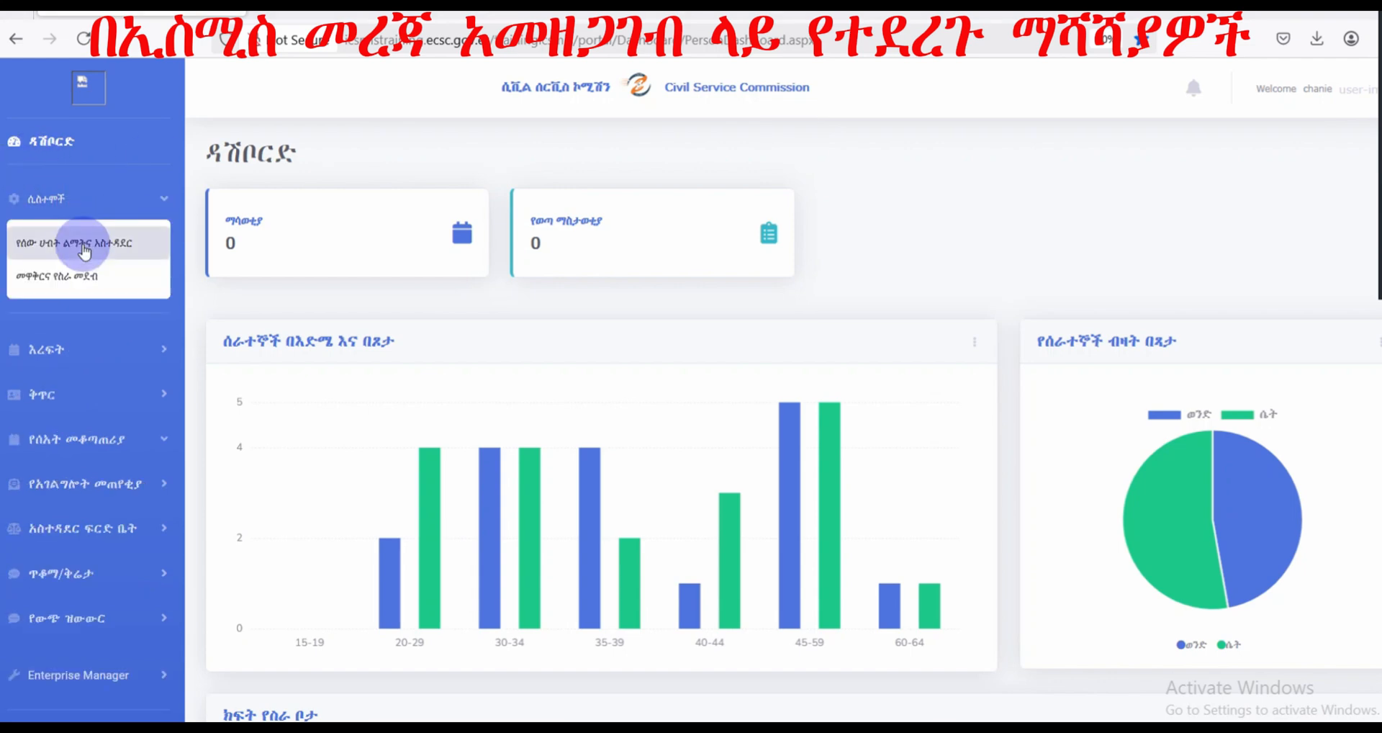
pyautogui.click(79, 248)
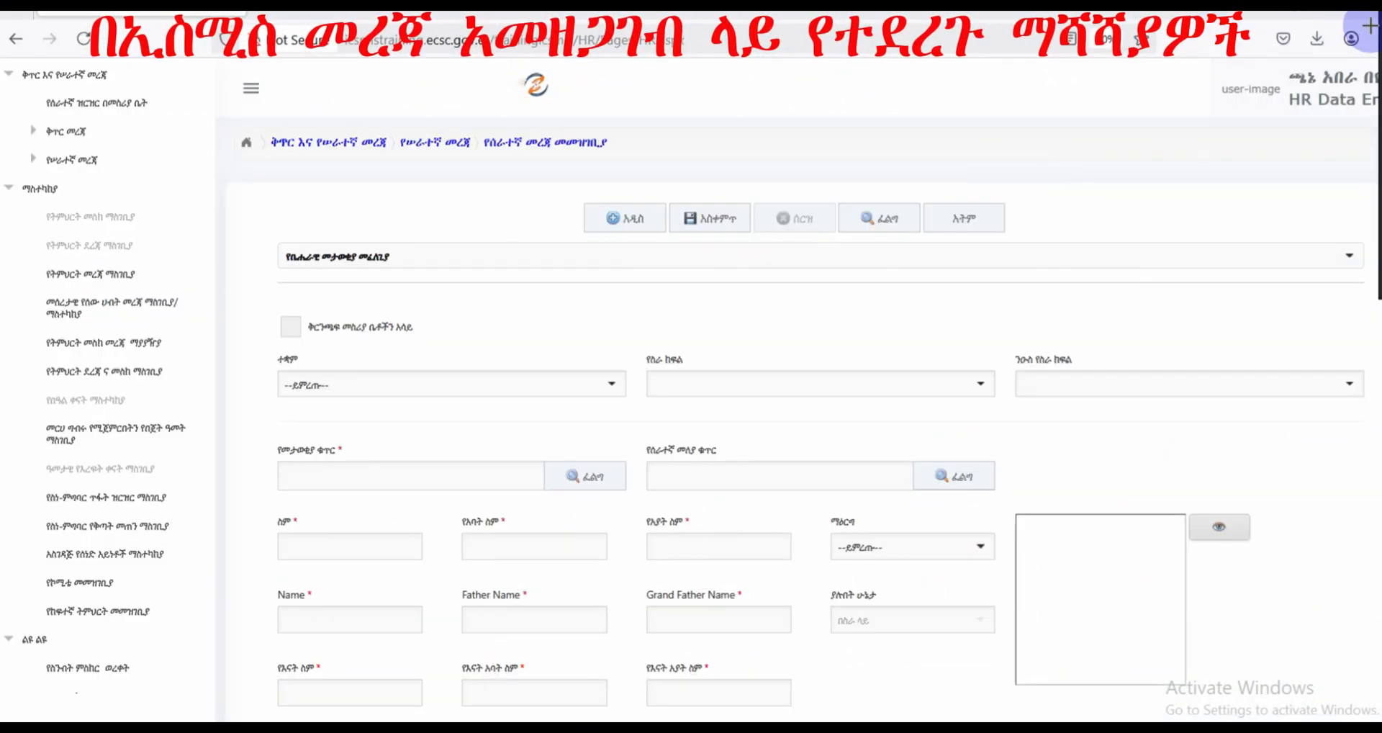
# Step: Start a new employee record and search the National ID lookup panel by FIN number
pyautogui.click(631, 219)
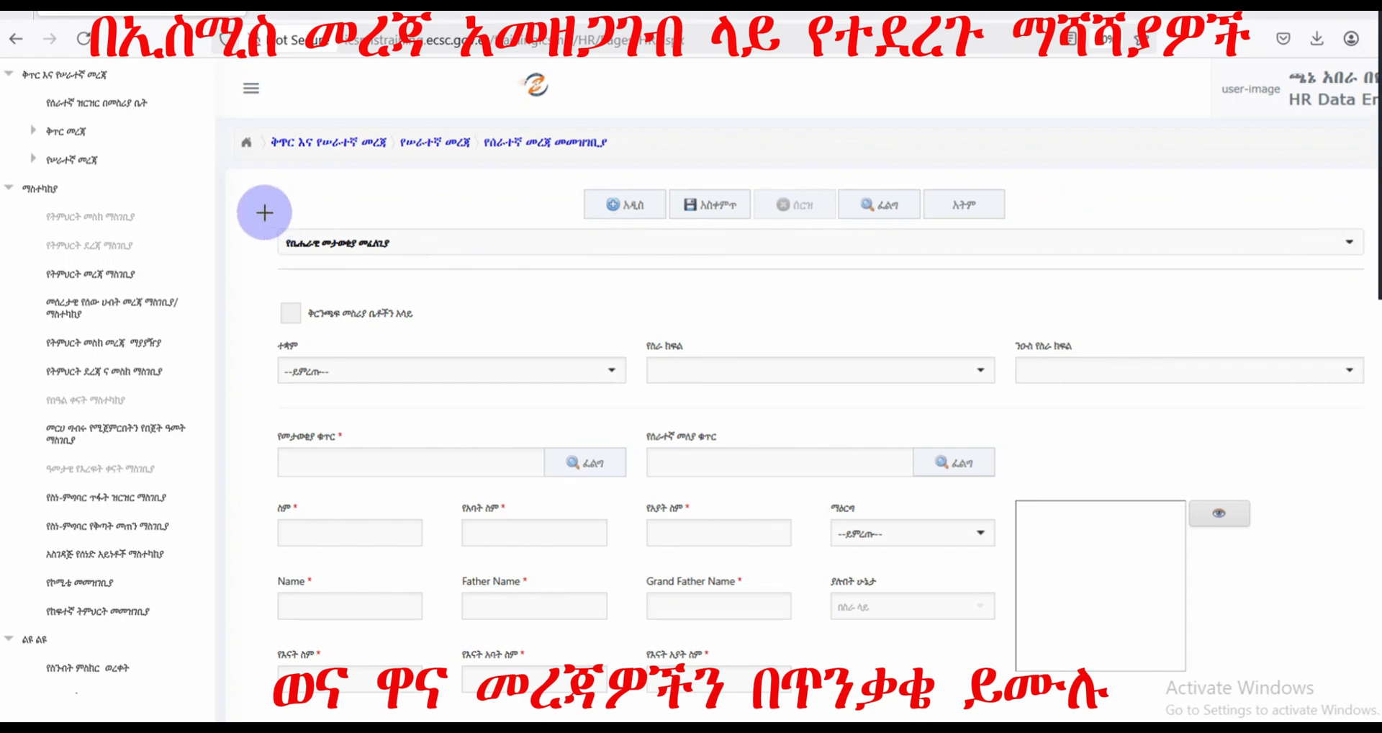
pyautogui.moveTo(263, 211)
pyautogui.mouseDown()
pyautogui.moveTo(617, 303)
pyautogui.moveTo(1371, 273)
pyautogui.mouseUp()
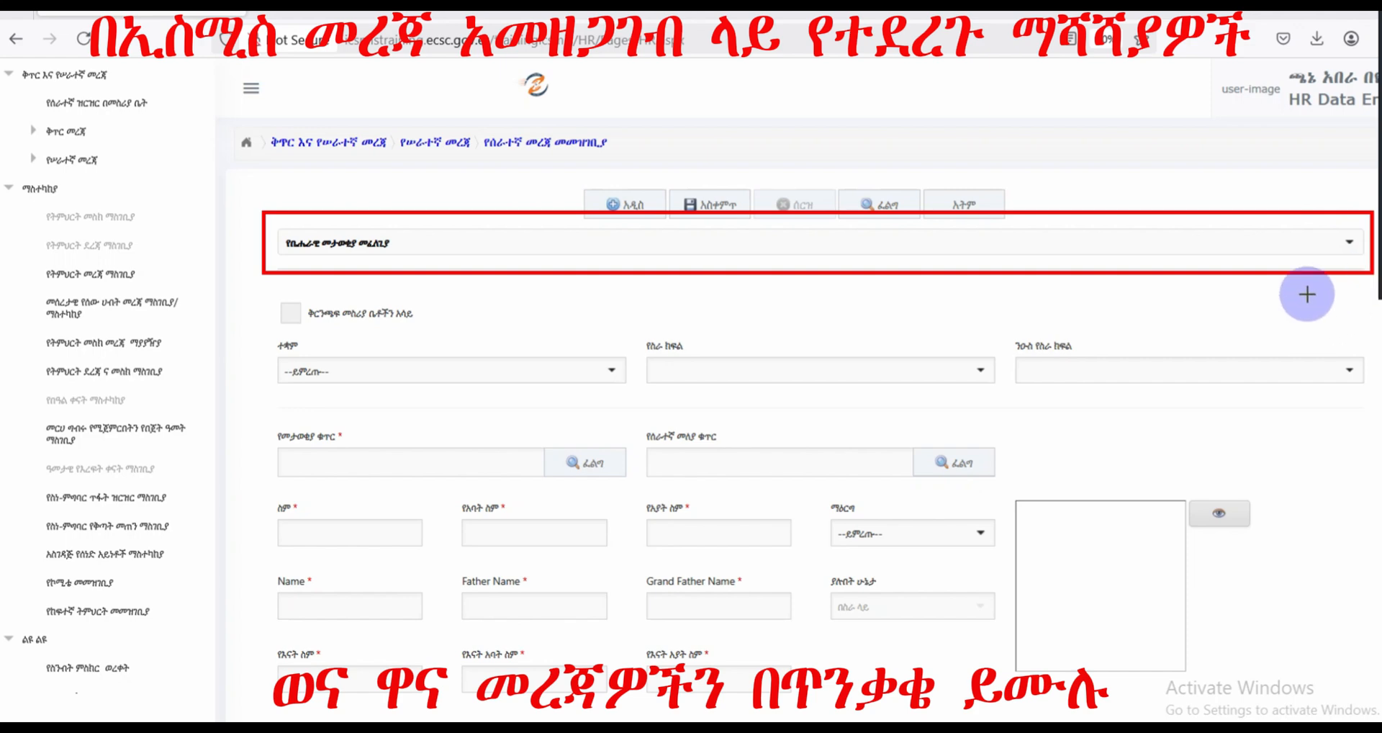
pyautogui.click(1349, 242)
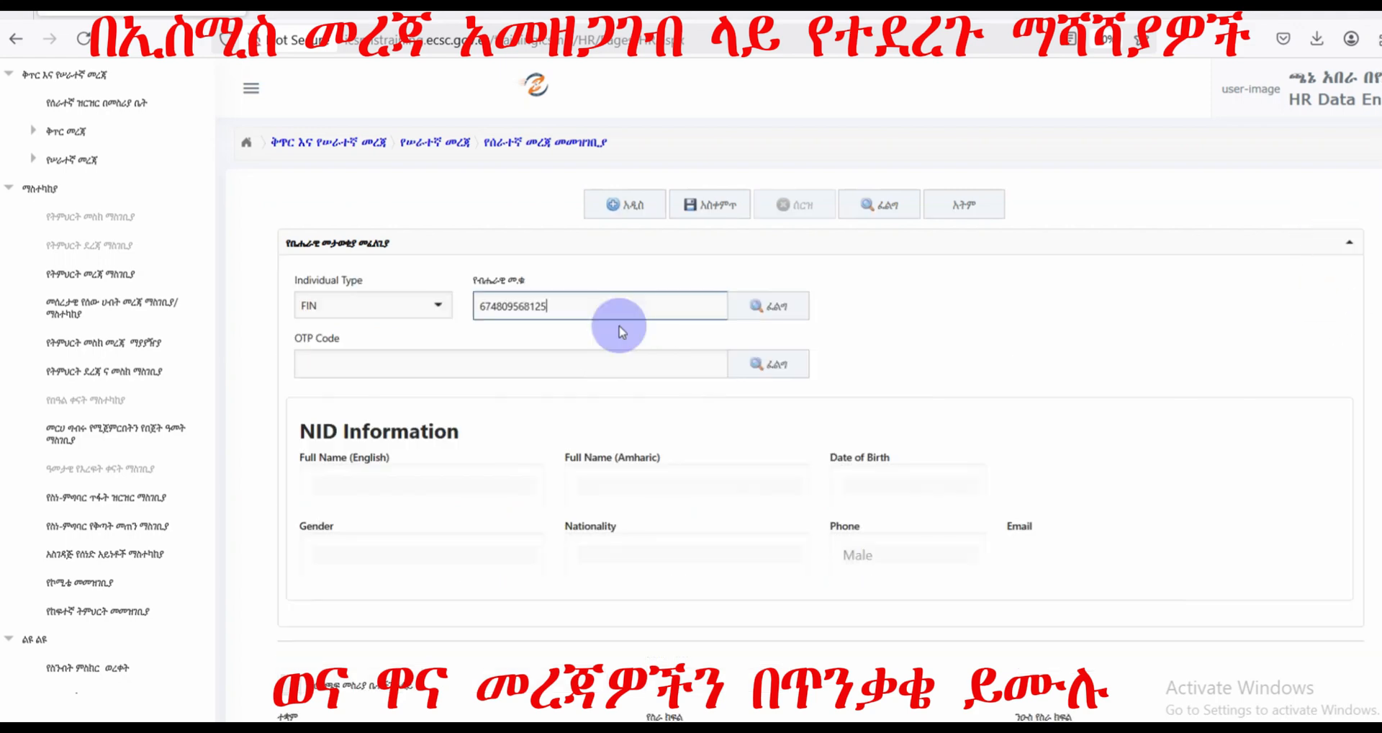
pyautogui.click(772, 309)
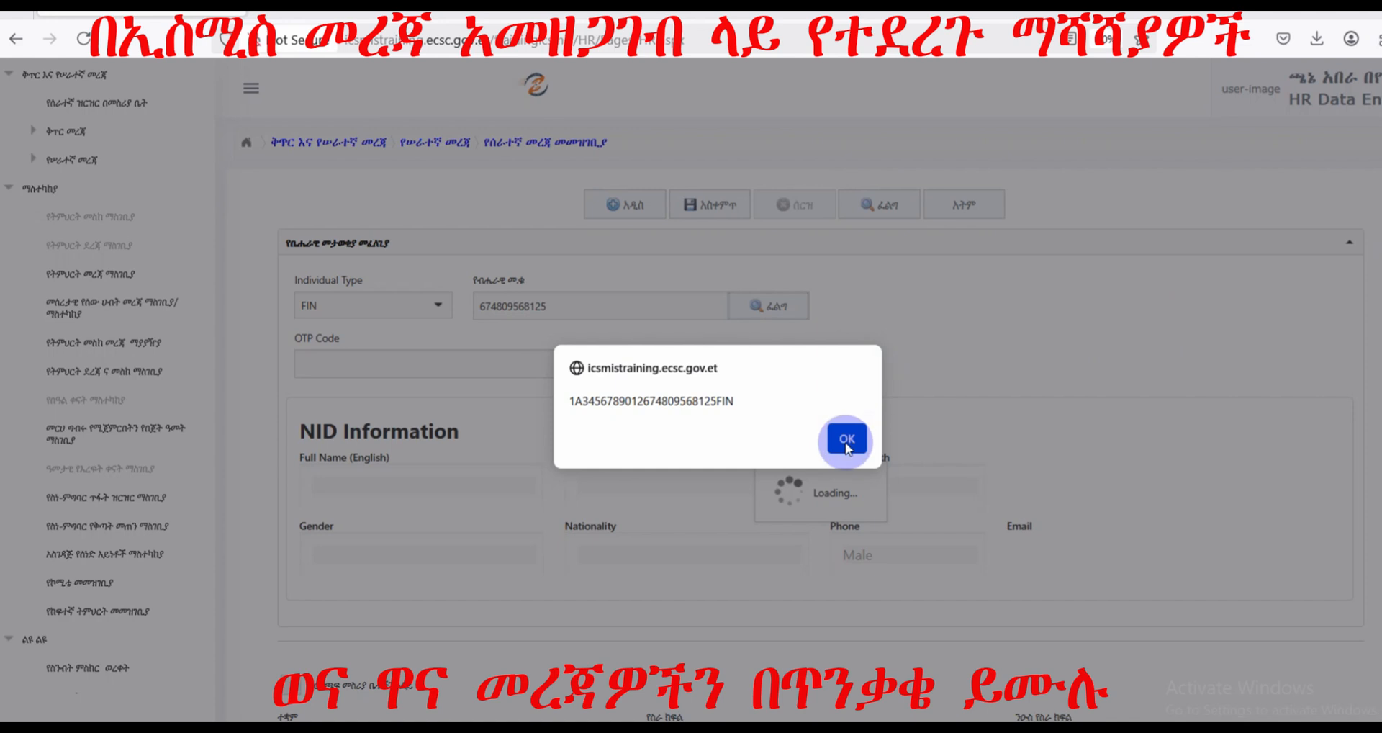
pyautogui.click(848, 440)
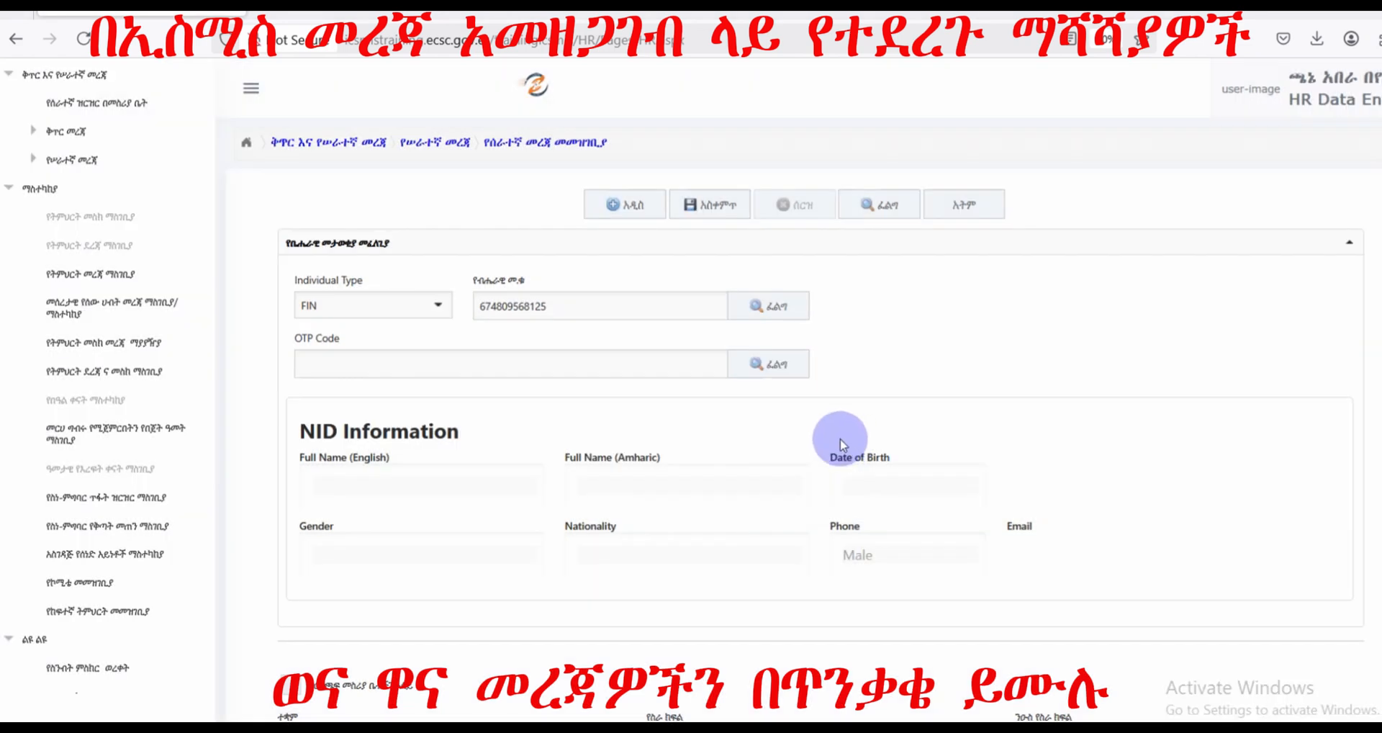
# Step: Enter the one-time verification code so the NID Information panel fills in
pyautogui.click(356, 365)
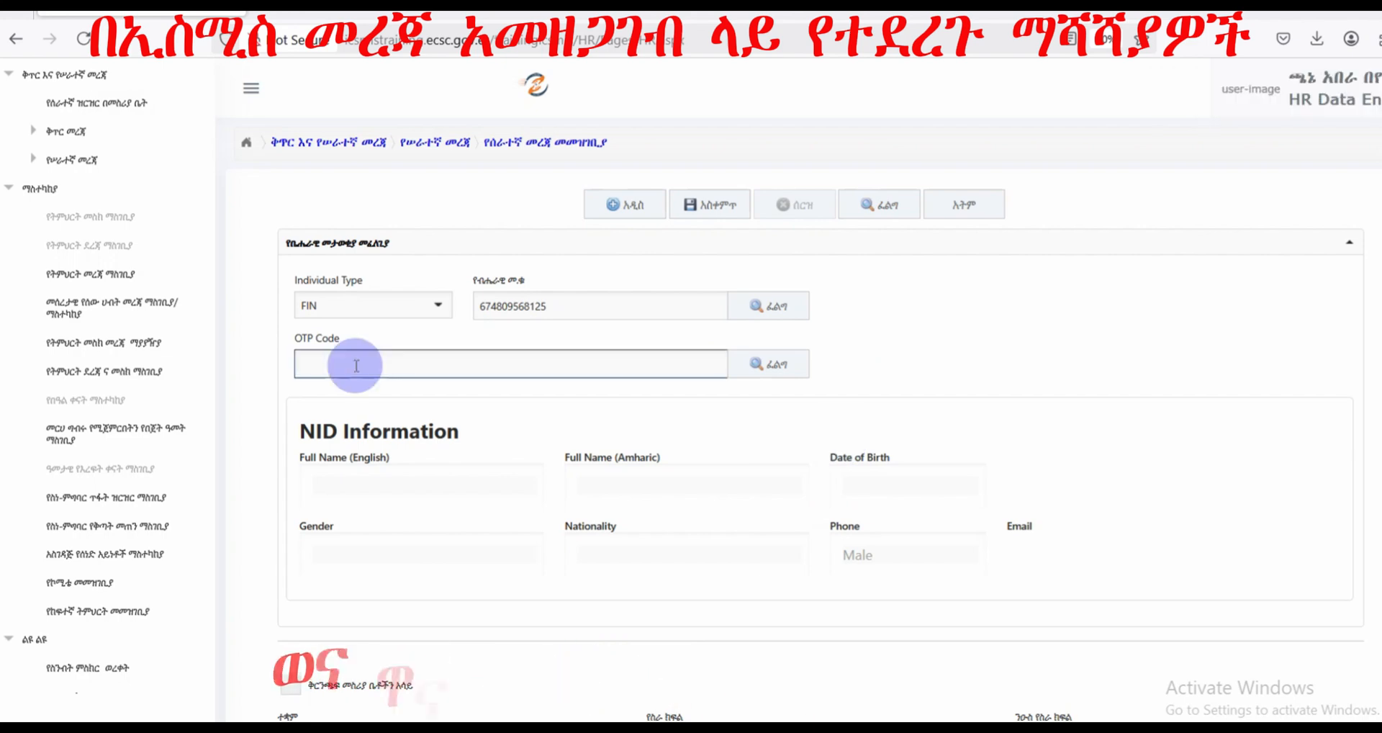
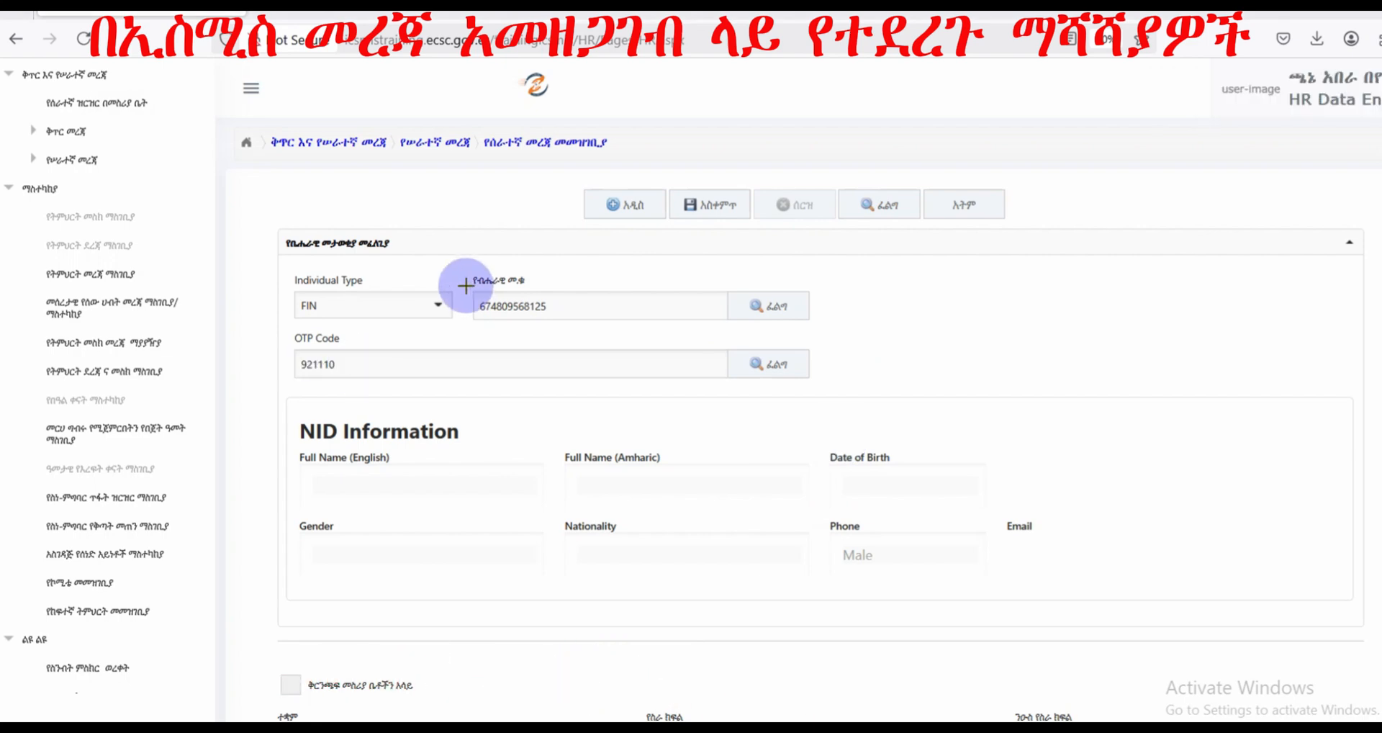
pyautogui.moveTo(465, 283); pyautogui.dragTo(802, 329)
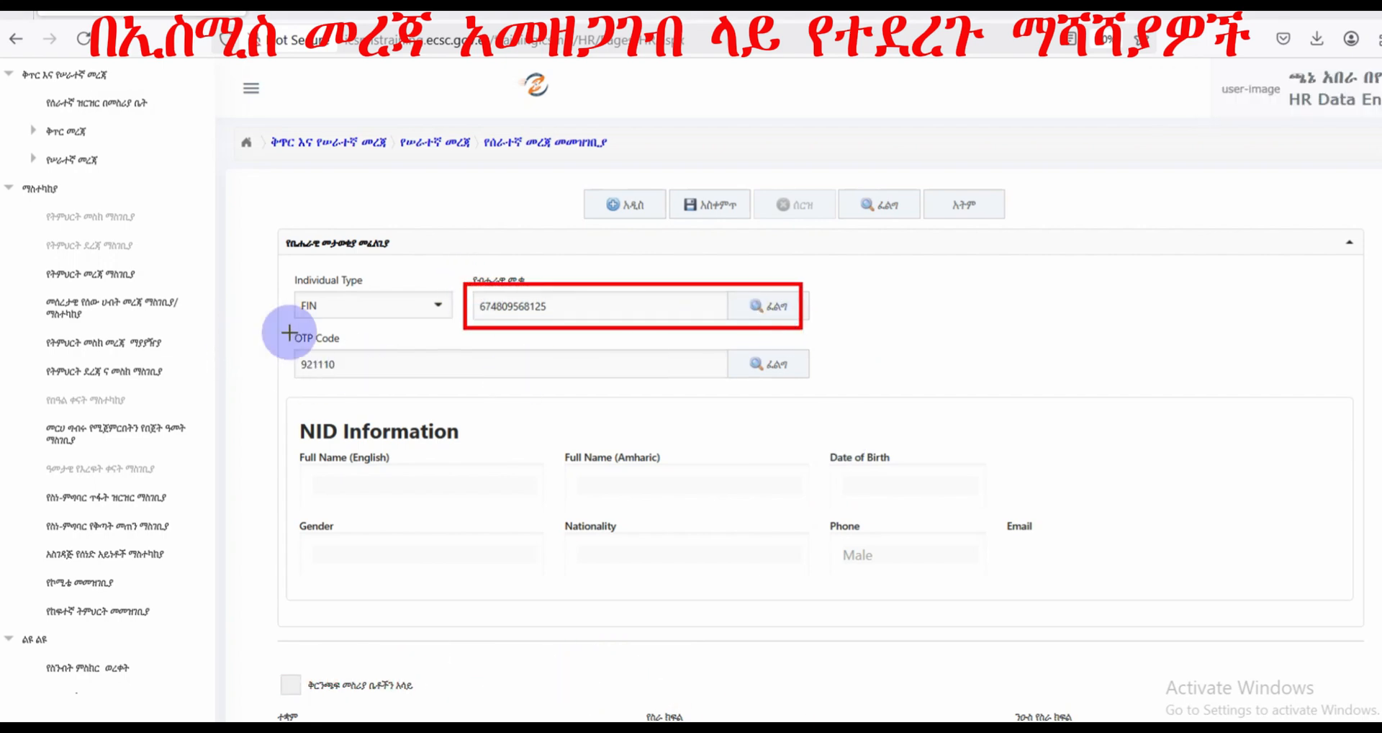
pyautogui.moveTo(289, 329); pyautogui.dragTo(394, 383)
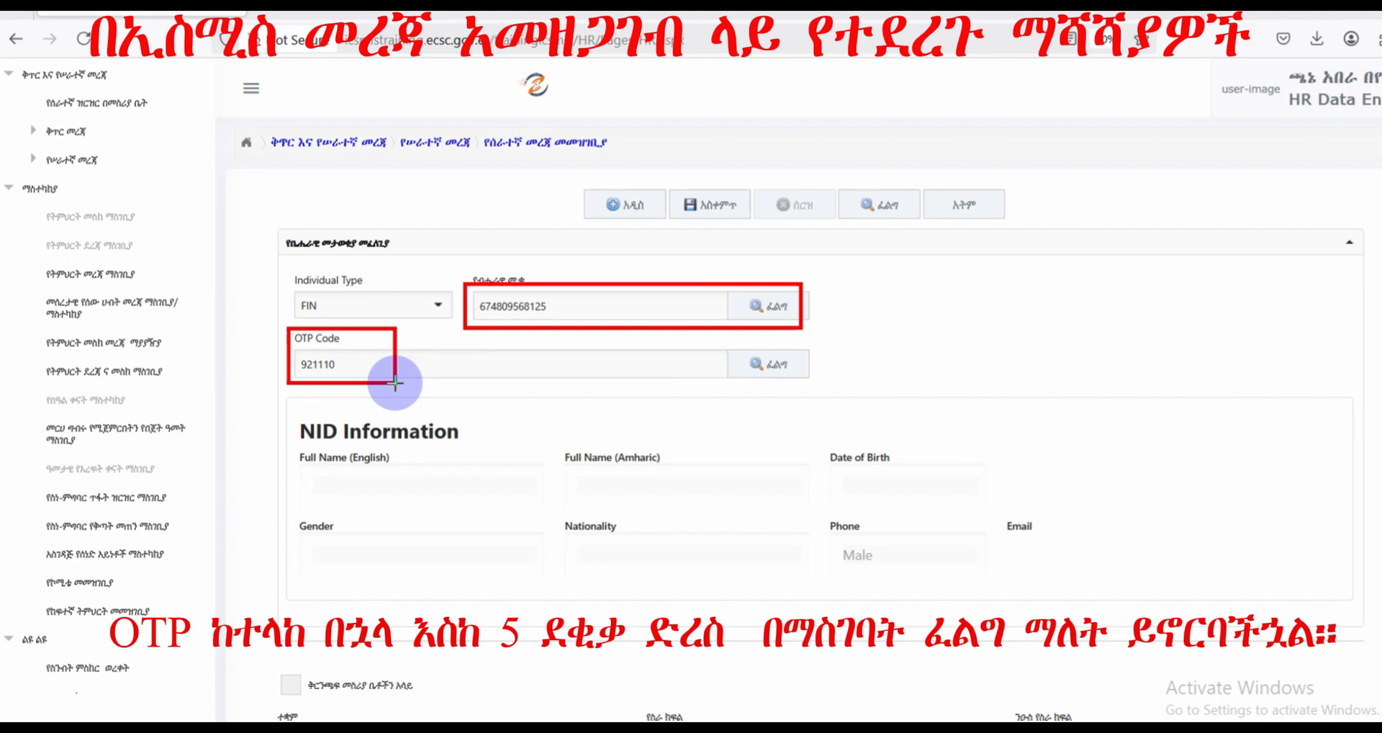
pyautogui.press('Escape')
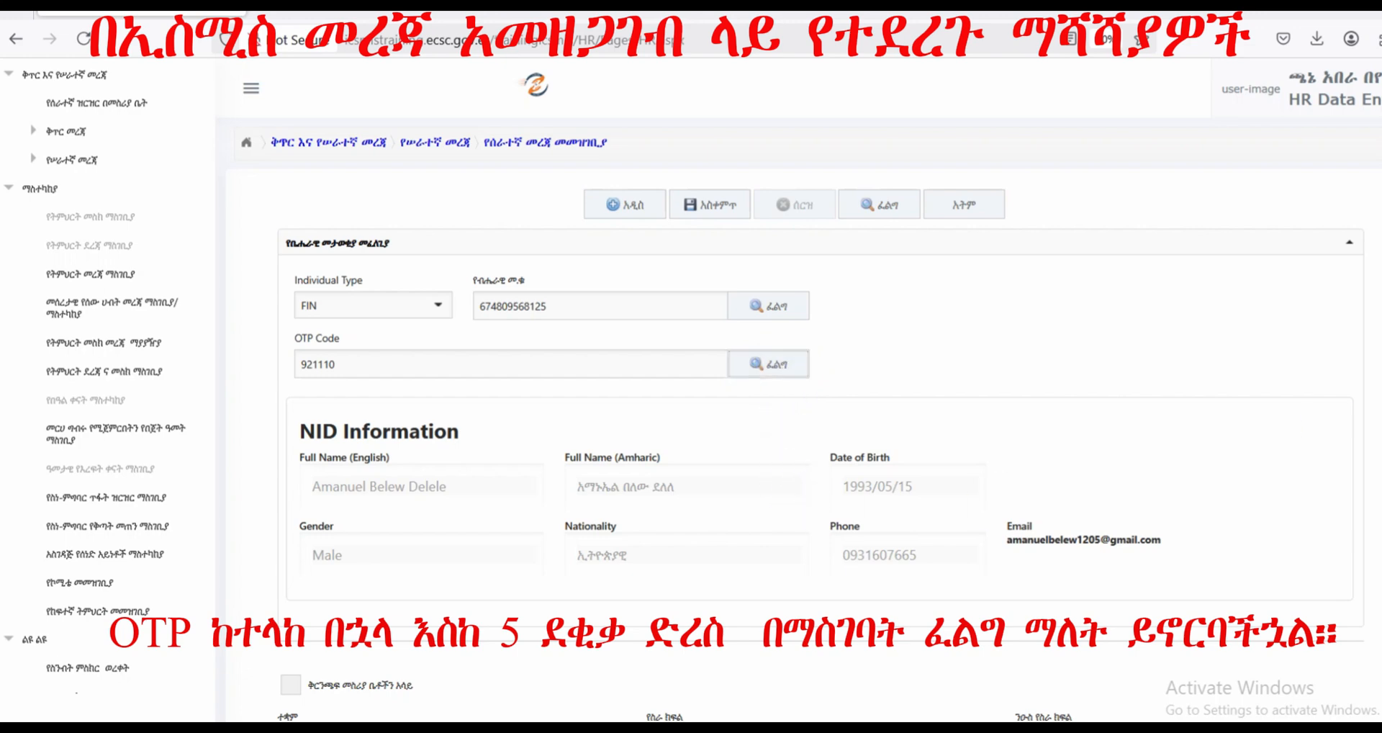
pyautogui.moveTo(1371, 285)
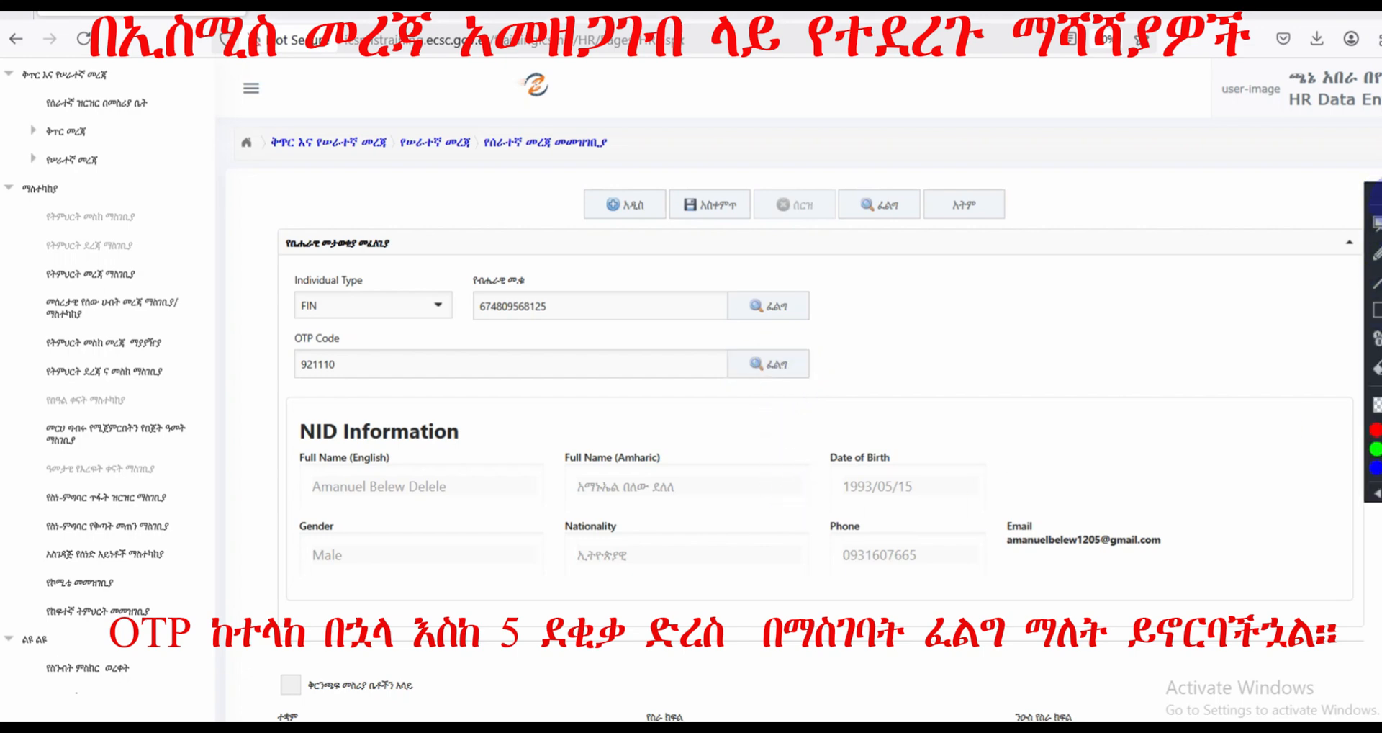
pyautogui.moveTo(467, 291); pyautogui.dragTo(601, 321)
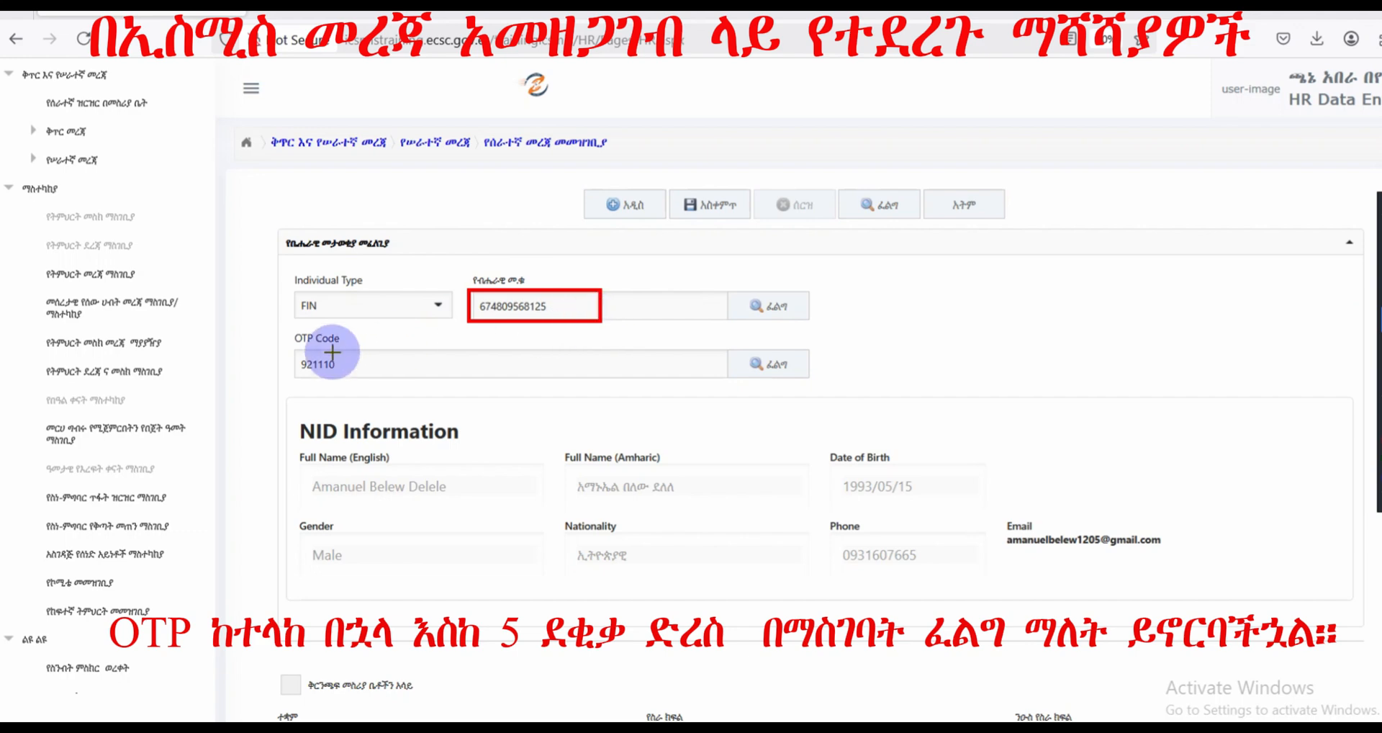
pyautogui.moveTo(295, 352); pyautogui.dragTo(361, 377)
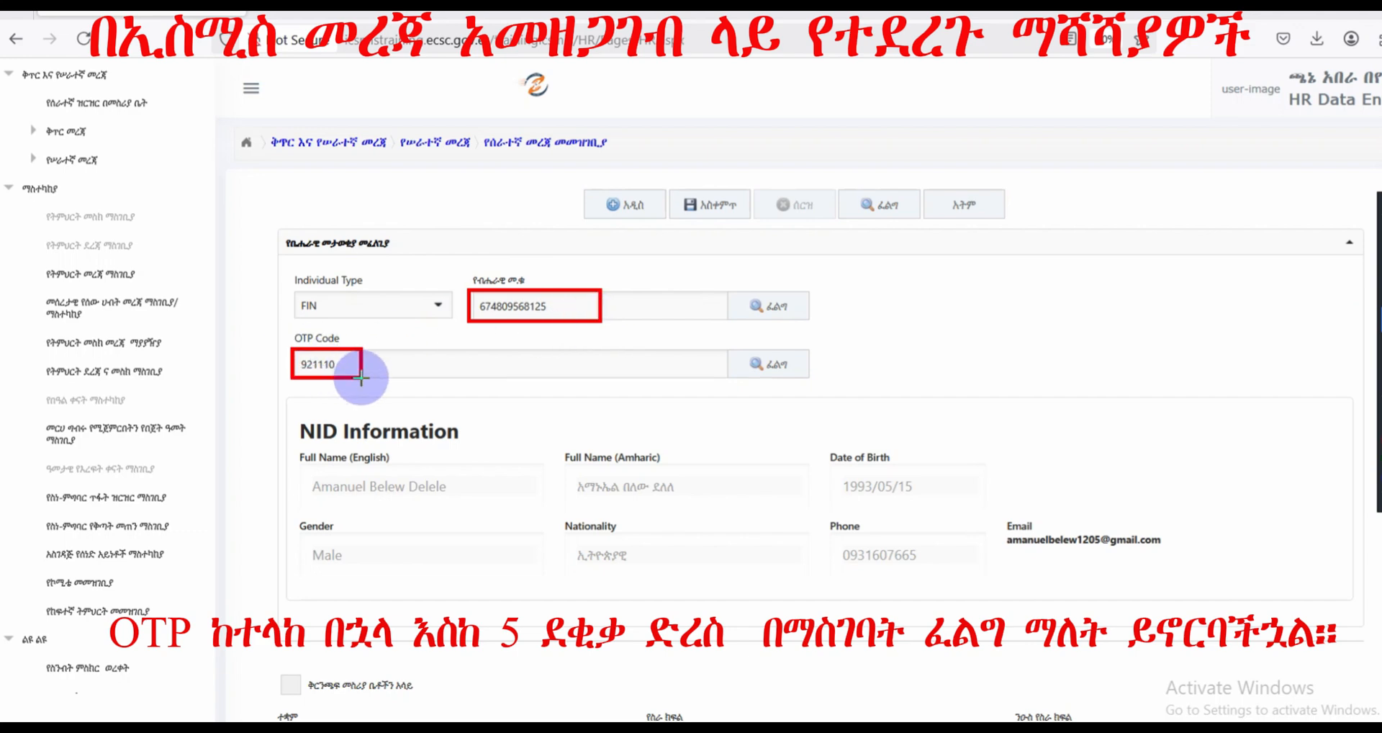
pyautogui.moveTo(272, 393)
pyautogui.mouseDown()
pyautogui.moveTo(431, 524)
pyautogui.moveTo(1306, 602)
pyautogui.mouseUp()
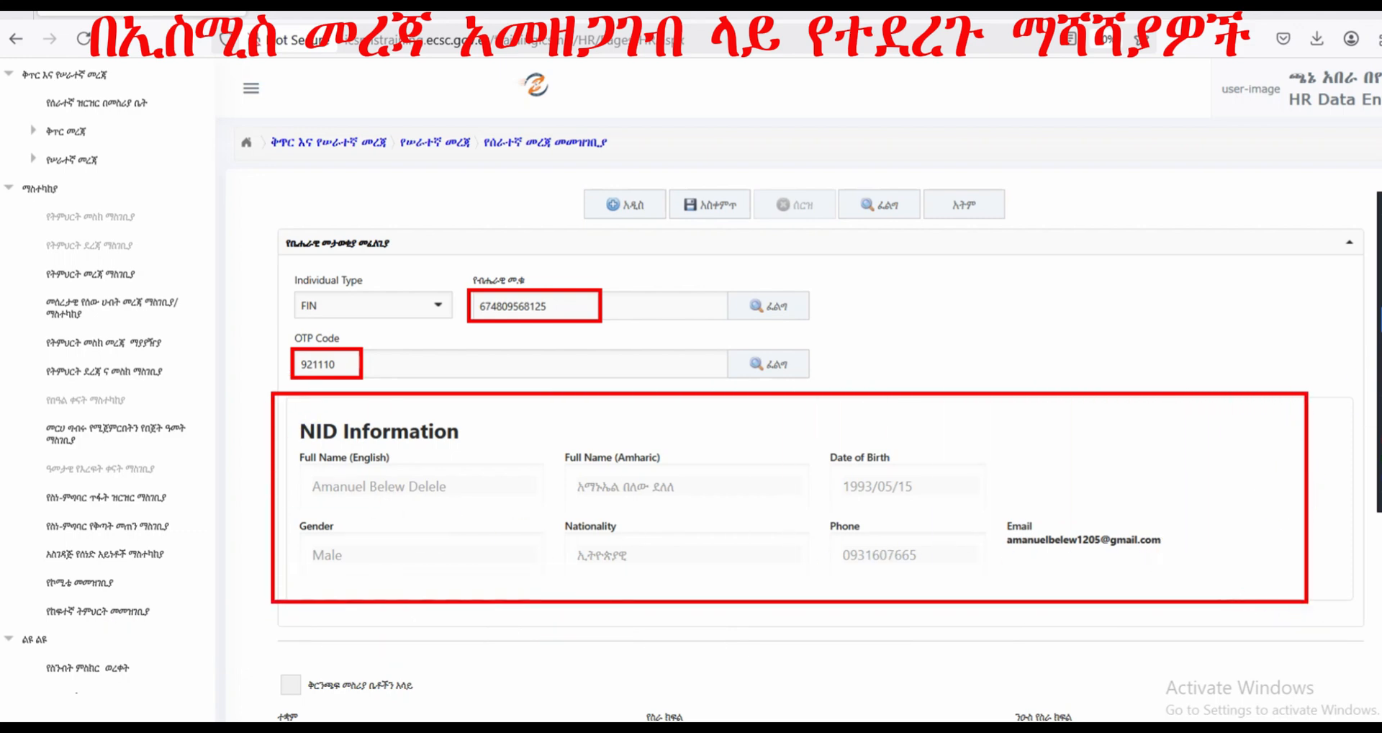
pyautogui.moveTo(1245, 455); pyautogui.dragTo(1172, 550)
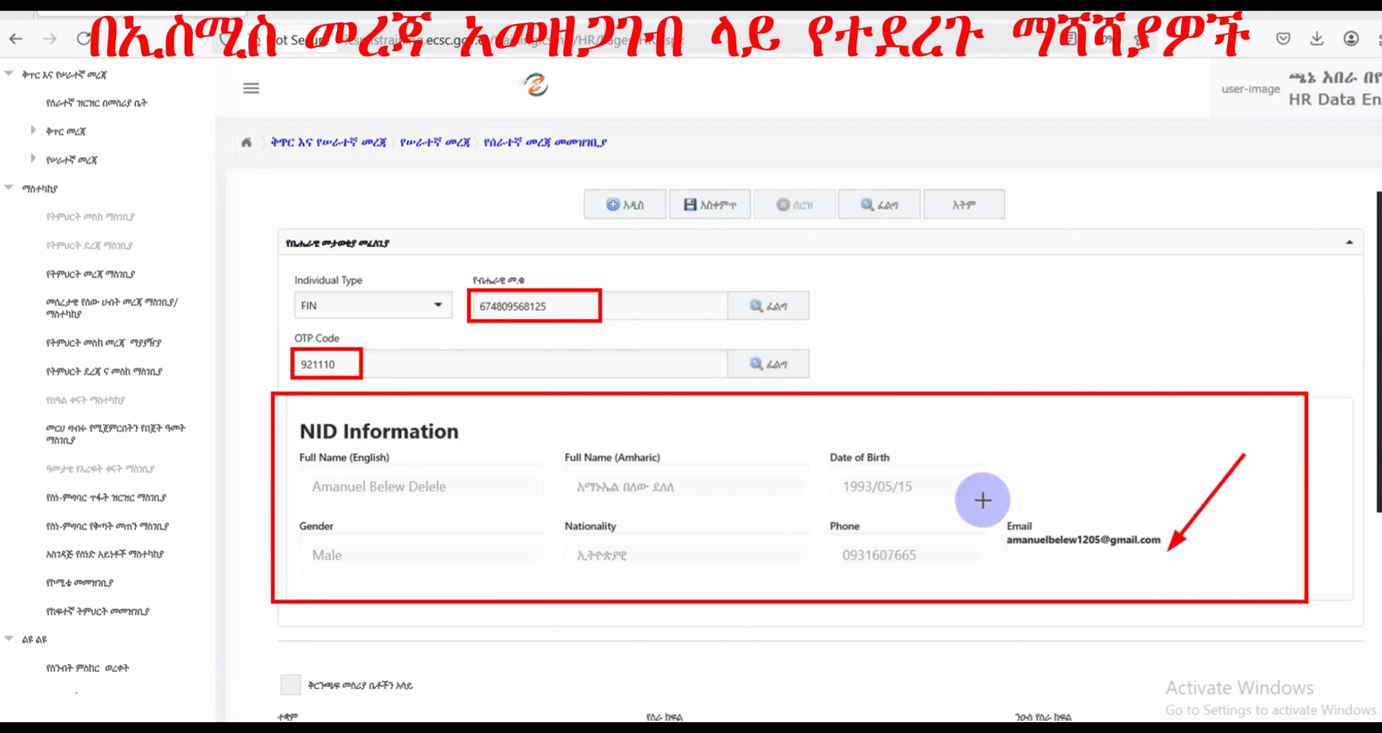
pyautogui.moveTo(983, 497); pyautogui.dragTo(924, 559)
pyautogui.moveTo(998, 432); pyautogui.dragTo(905, 483)
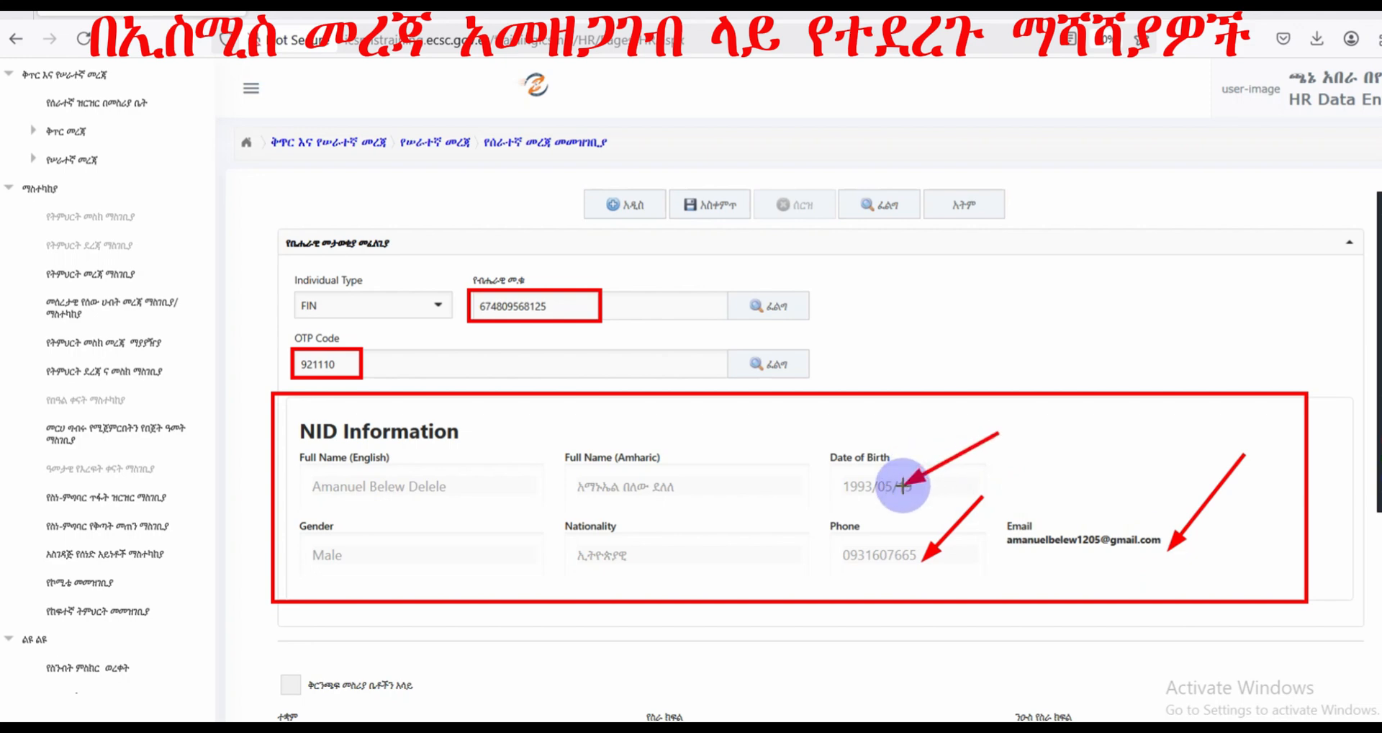
pyautogui.moveTo(724, 422); pyautogui.dragTo(688, 488)
pyautogui.moveTo(763, 541); pyautogui.dragTo(660, 551)
pyautogui.moveTo(404, 589); pyautogui.dragTo(386, 549)
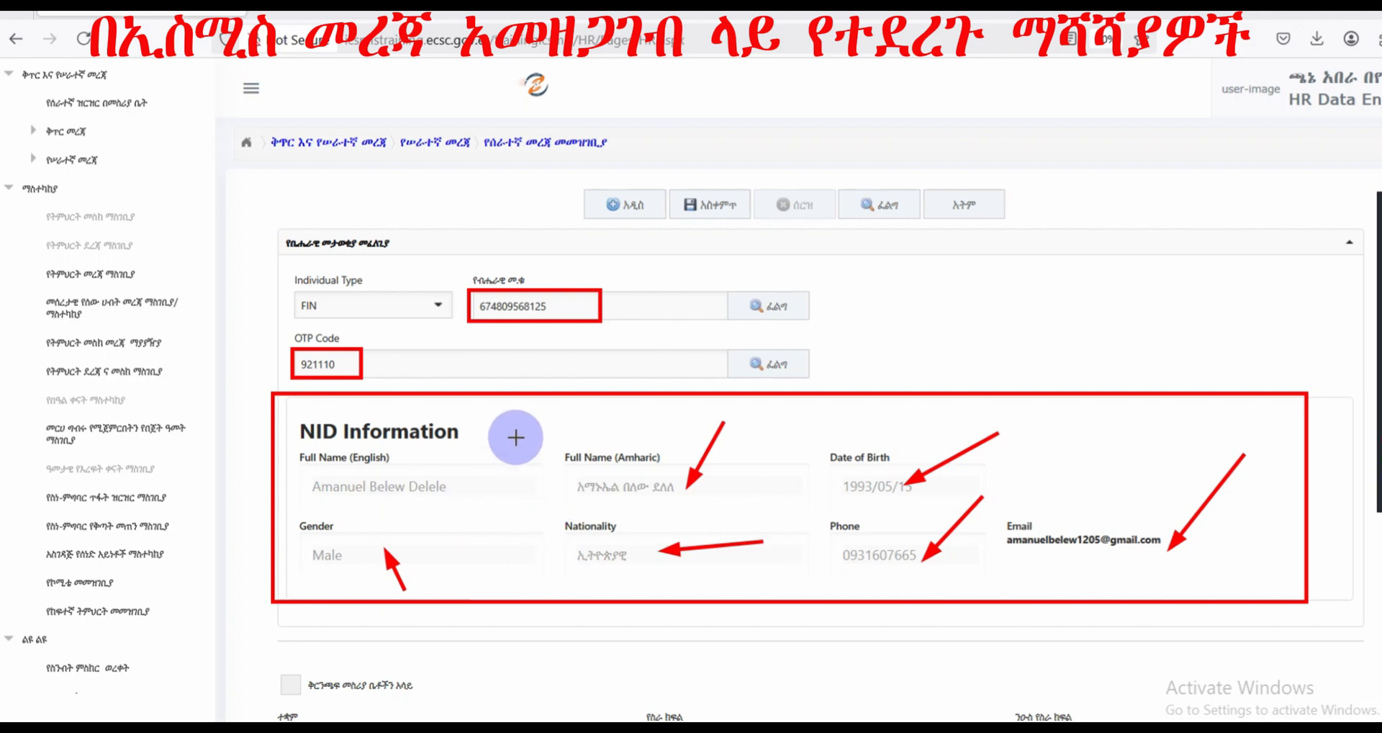
pyautogui.moveTo(514, 434)
pyautogui.mouseDown()
pyautogui.moveTo(448, 501)
pyautogui.moveTo(620, 502)
pyautogui.mouseUp()
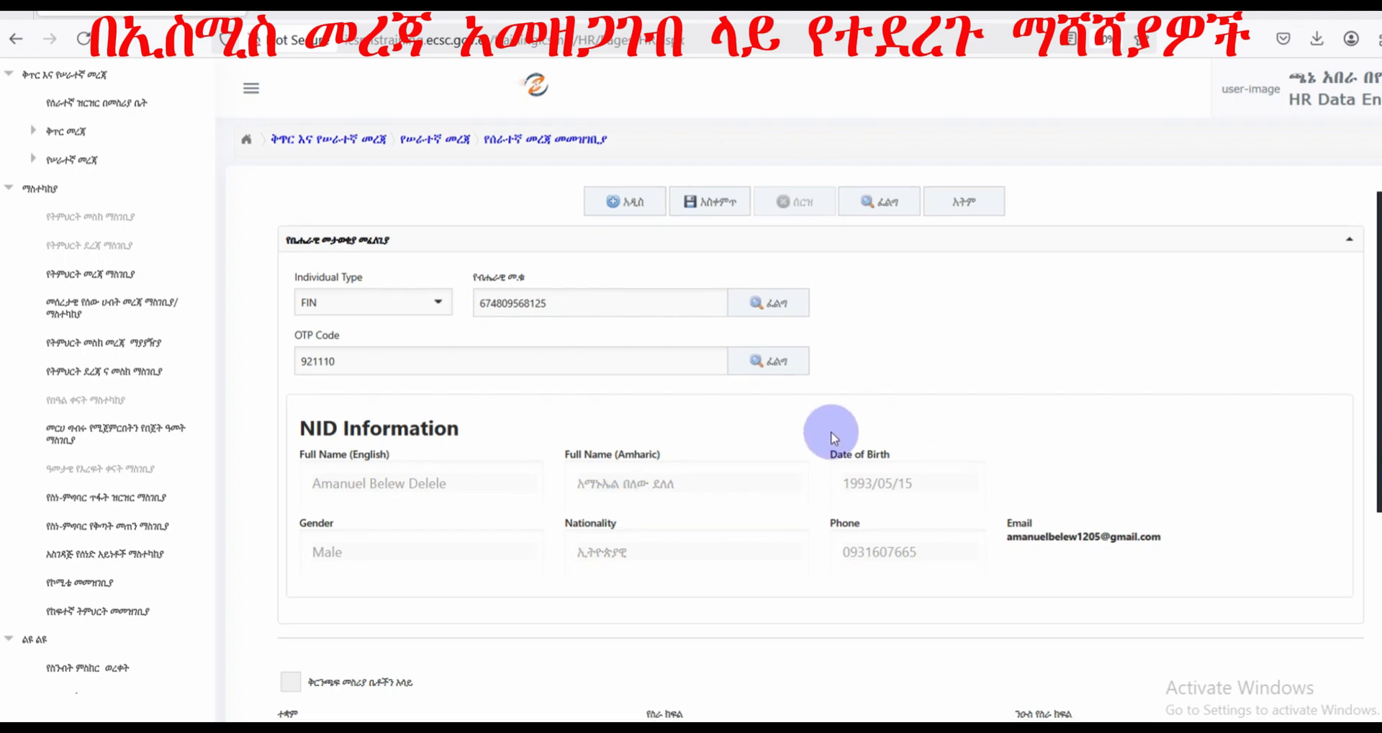
# Step: Set the institution to ፌዴራል ሲቪል ሰርቪስ ኮሚሽን (Federal Civil Service Commission) and choose the work unit
pyautogui.scroll(-5, 833, 430)
pyautogui.click(611, 349)
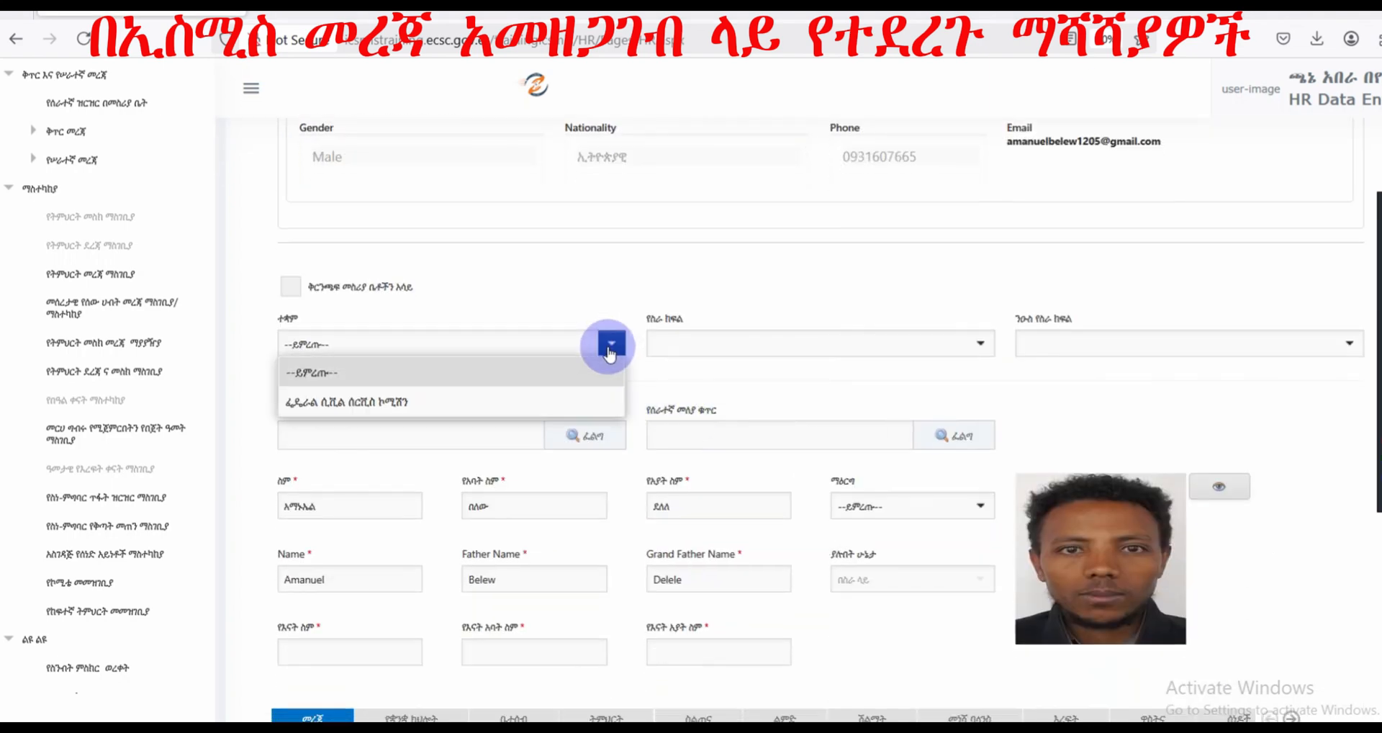
pyautogui.click(461, 397)
pyautogui.click(985, 349)
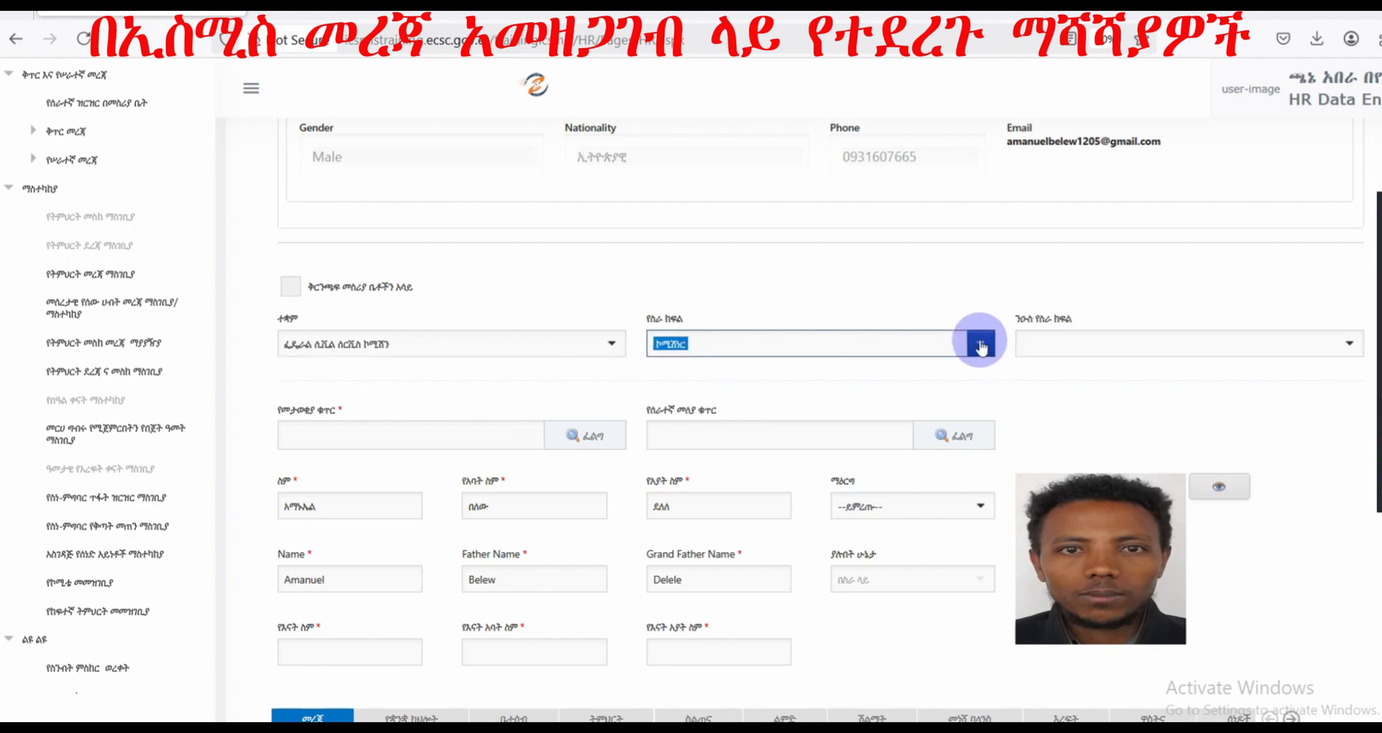
pyautogui.click(980, 349)
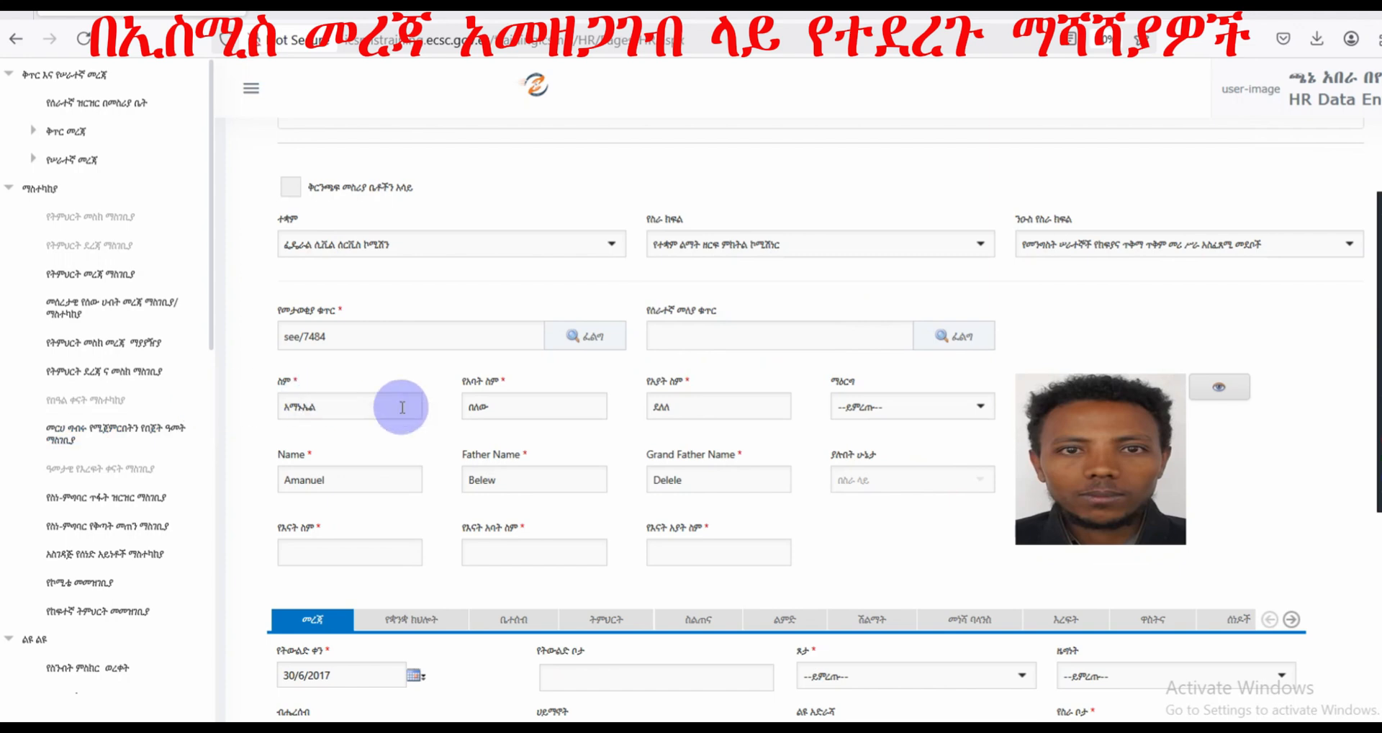
# Step: Set the employee's title to አቶ
pyautogui.scroll(3, 741, 281)
pyautogui.scroll(-4, 468, 475)
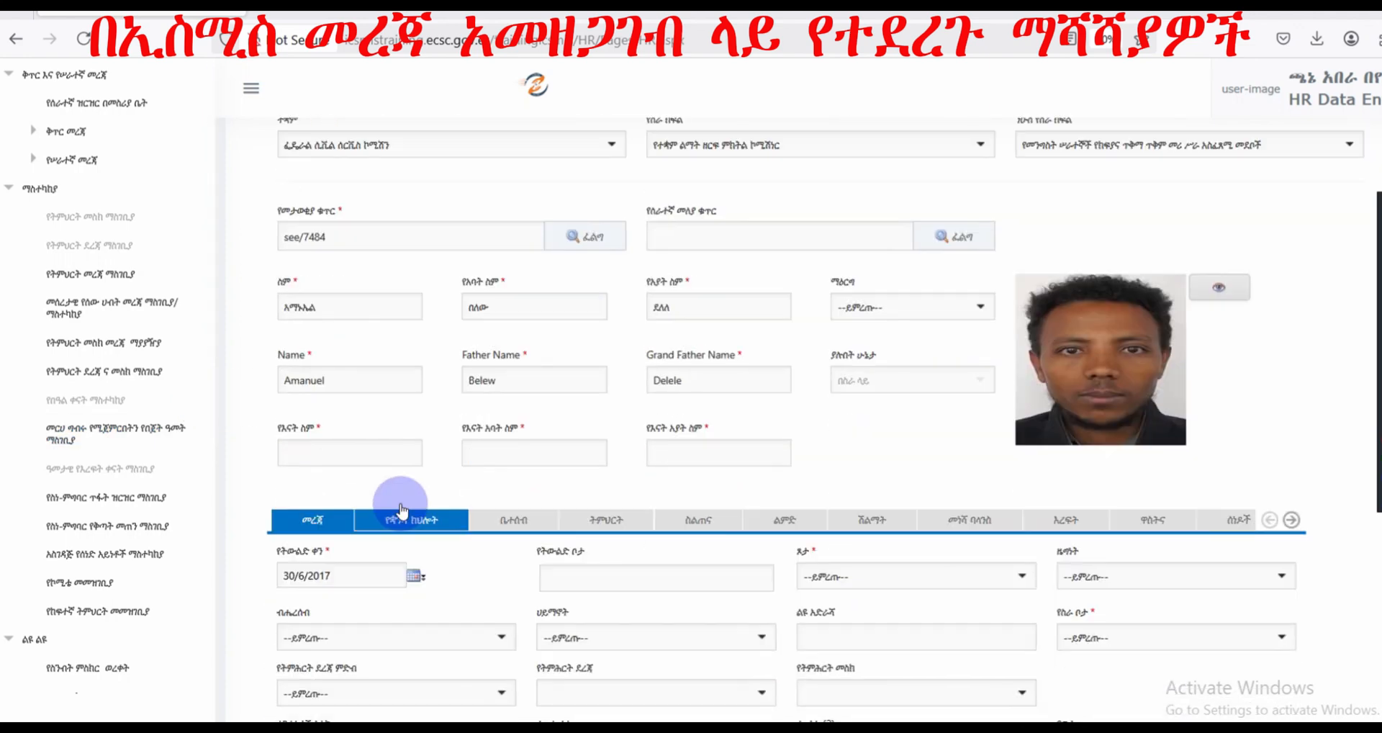
pyautogui.click(940, 308)
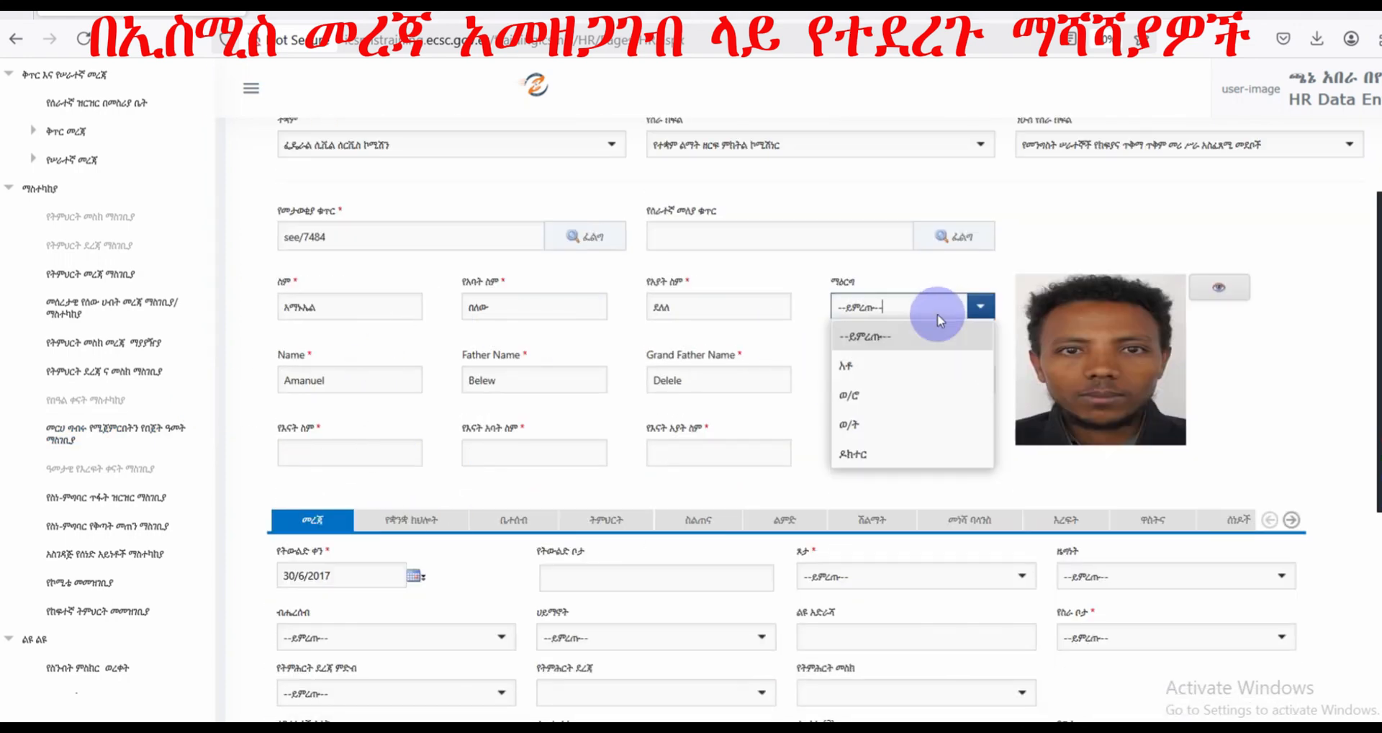
pyautogui.click(847, 367)
# Step: Fill the mother's name, her father's name and her grandfather's name from the suggested entries
pyautogui.click(356, 450)
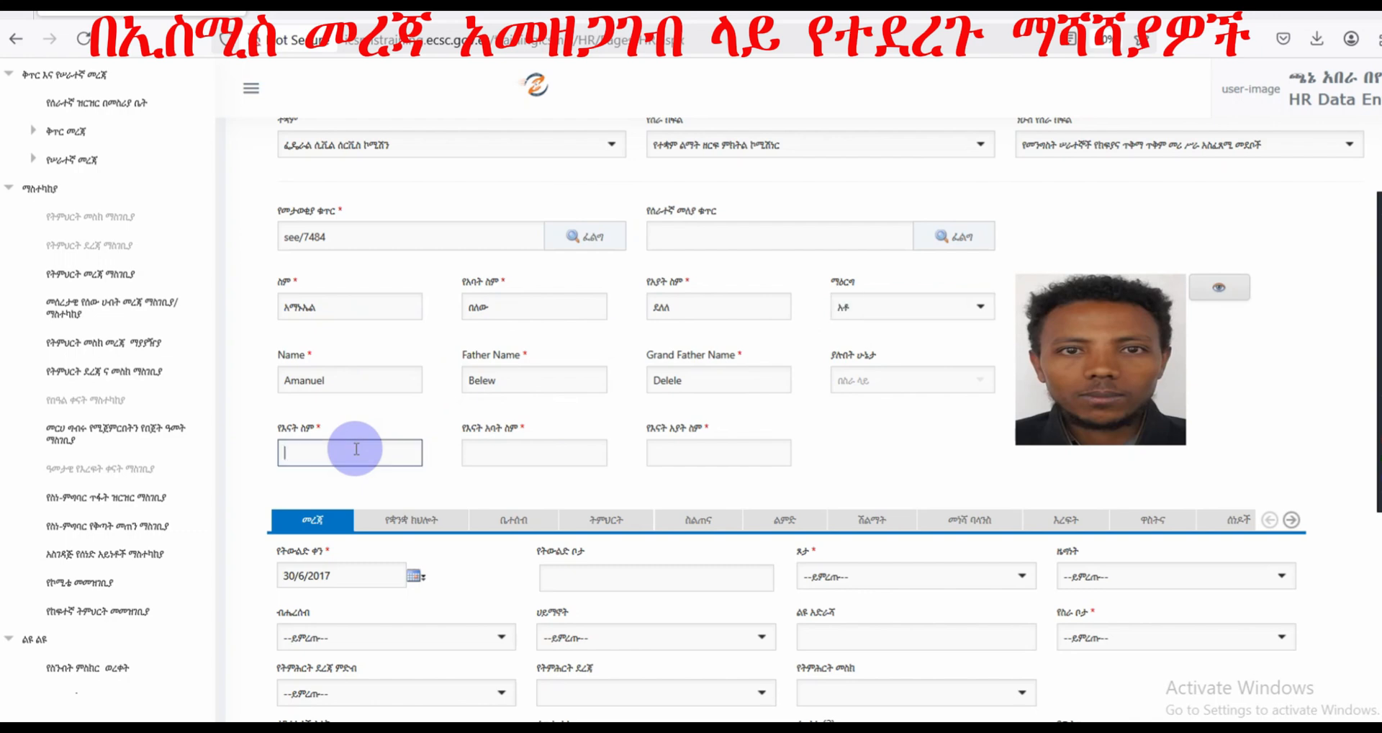
pyautogui.click(337, 470)
pyautogui.click(494, 452)
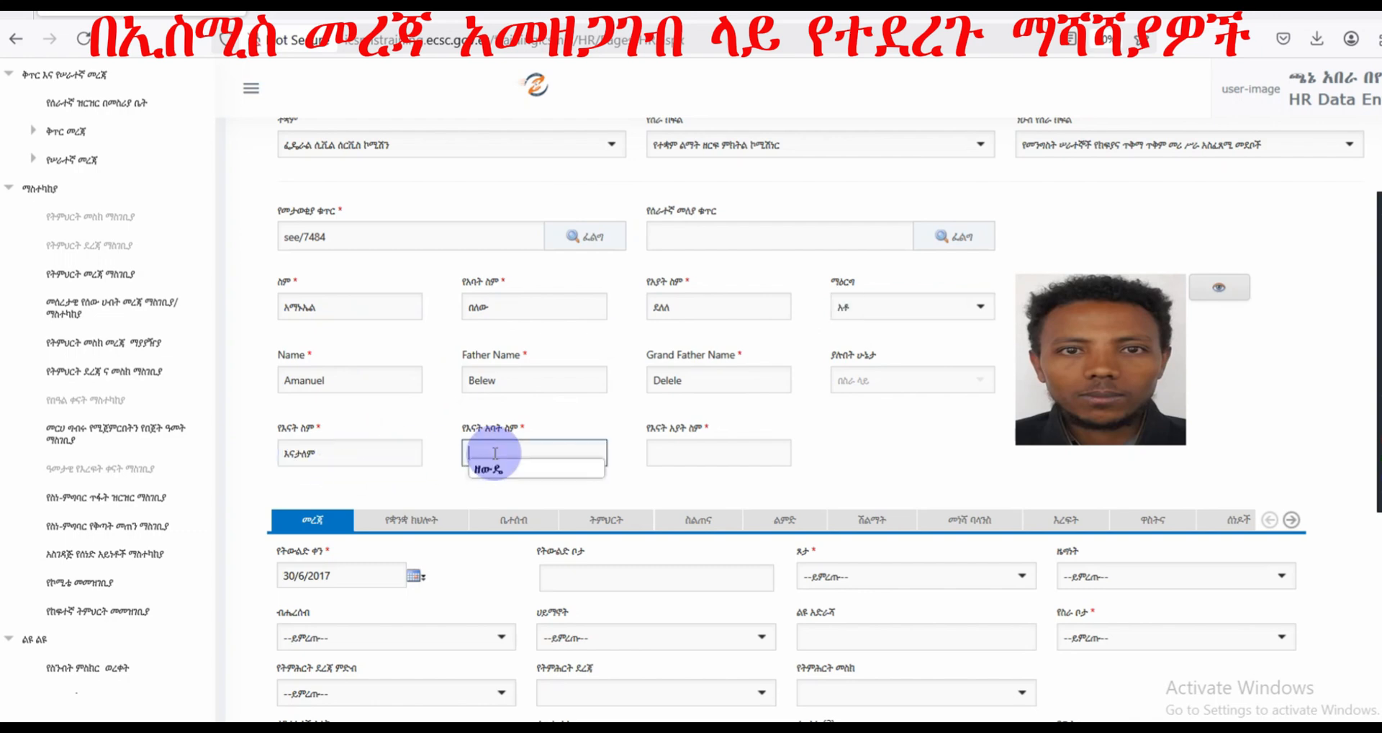
pyautogui.click(494, 469)
pyautogui.click(706, 453)
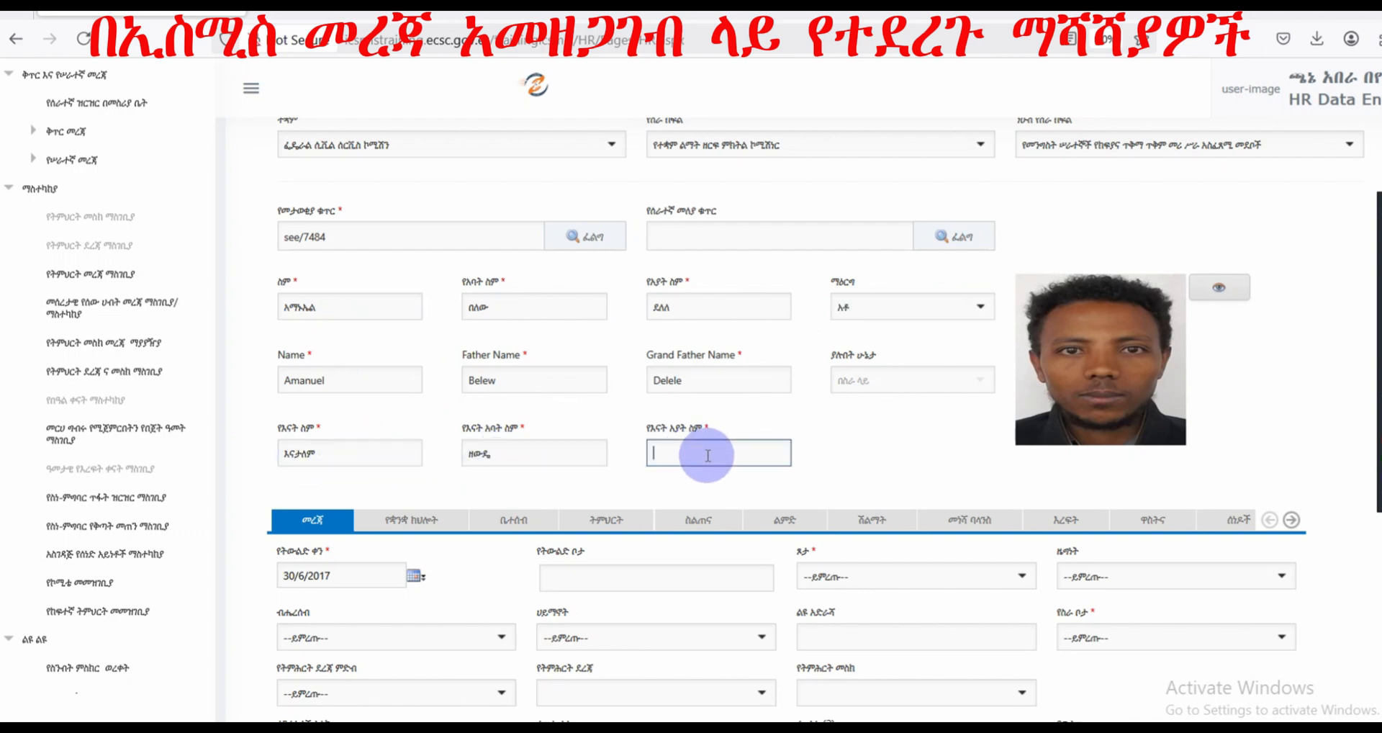
pyautogui.click(702, 469)
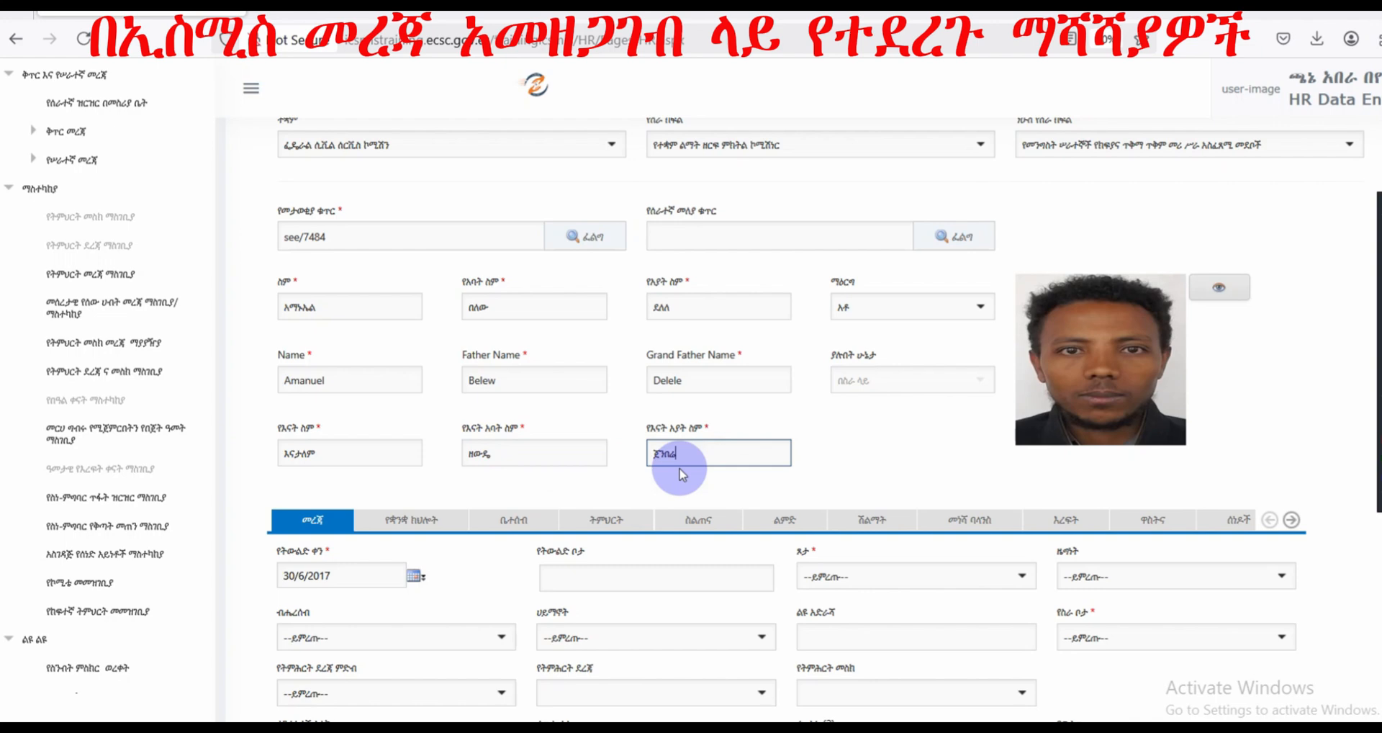
pyautogui.click(365, 576)
pyautogui.scroll(-4, 343, 576)
pyautogui.moveTo(270, 244)
pyautogui.mouseDown()
pyautogui.moveTo(361, 283)
pyautogui.moveTo(430, 290)
pyautogui.mouseUp()
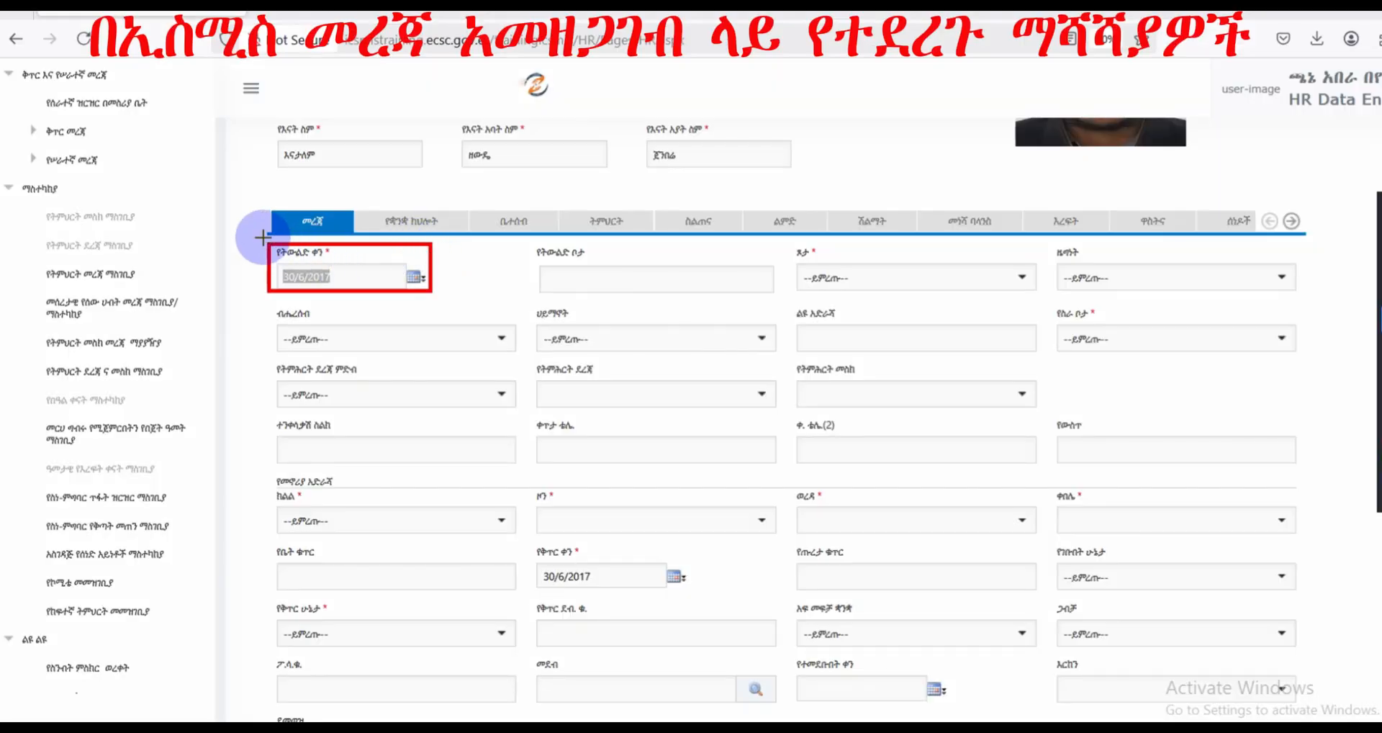
# Step: Set the work place to አዲስ አበባ (Addis Ababa)
pyautogui.moveTo(267, 235)
pyautogui.mouseDown()
pyautogui.moveTo(1087, 523)
pyautogui.moveTo(1372, 699)
pyautogui.mouseUp()
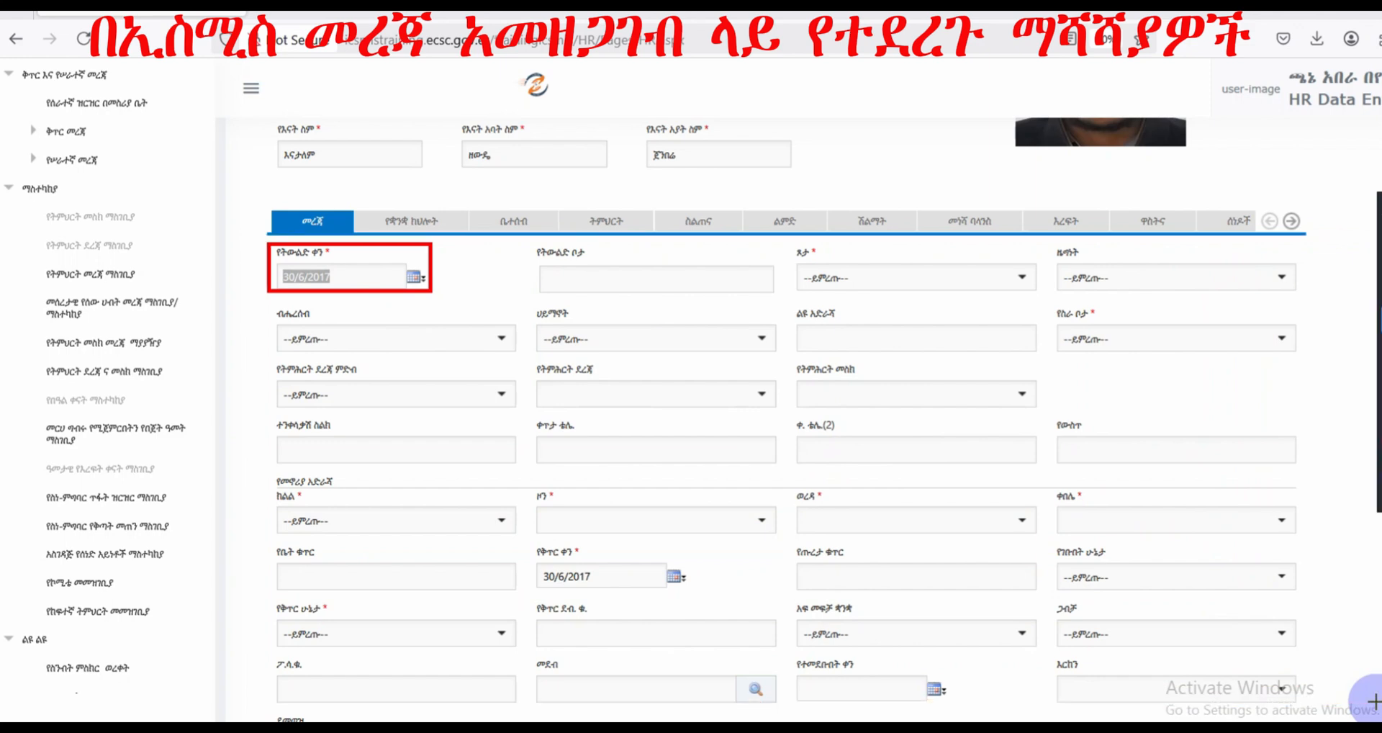
pyautogui.click(925, 330)
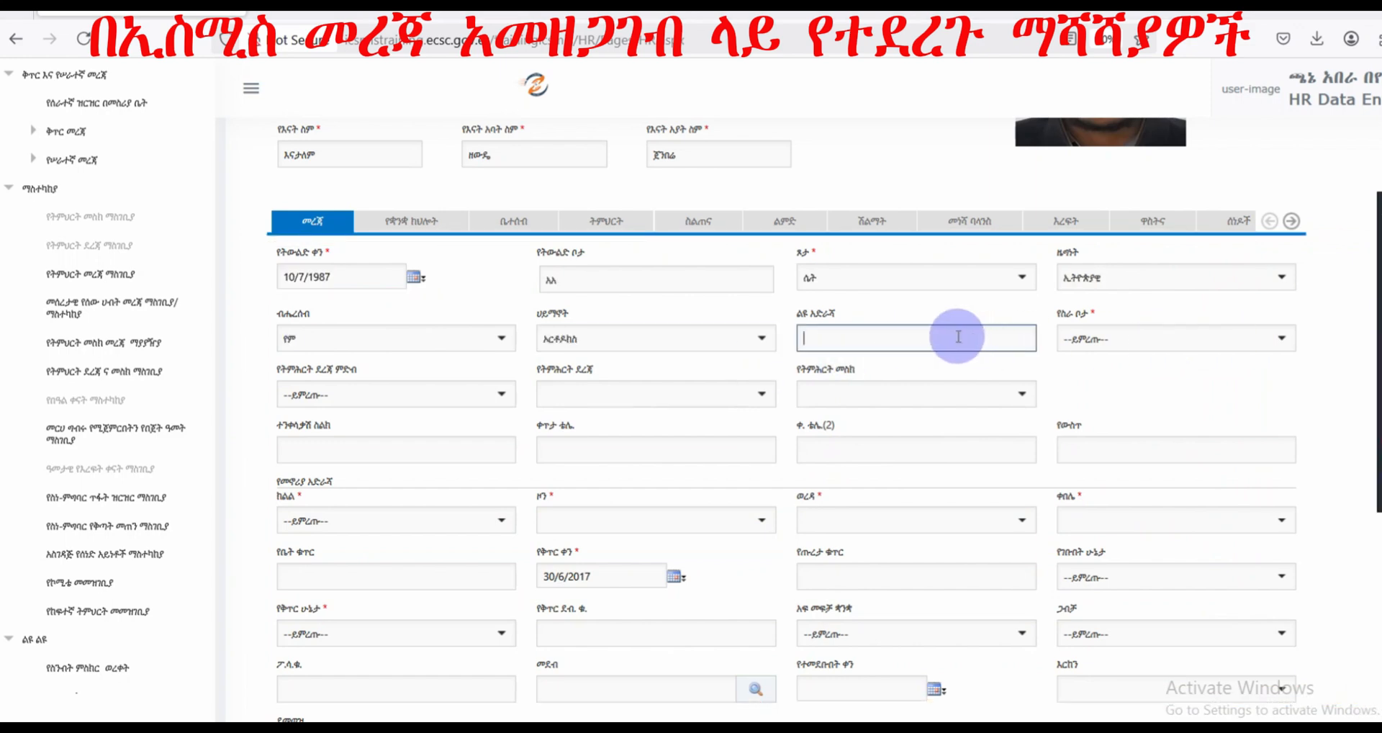
pyautogui.click(1281, 336)
pyautogui.scroll(-2, 1156, 519)
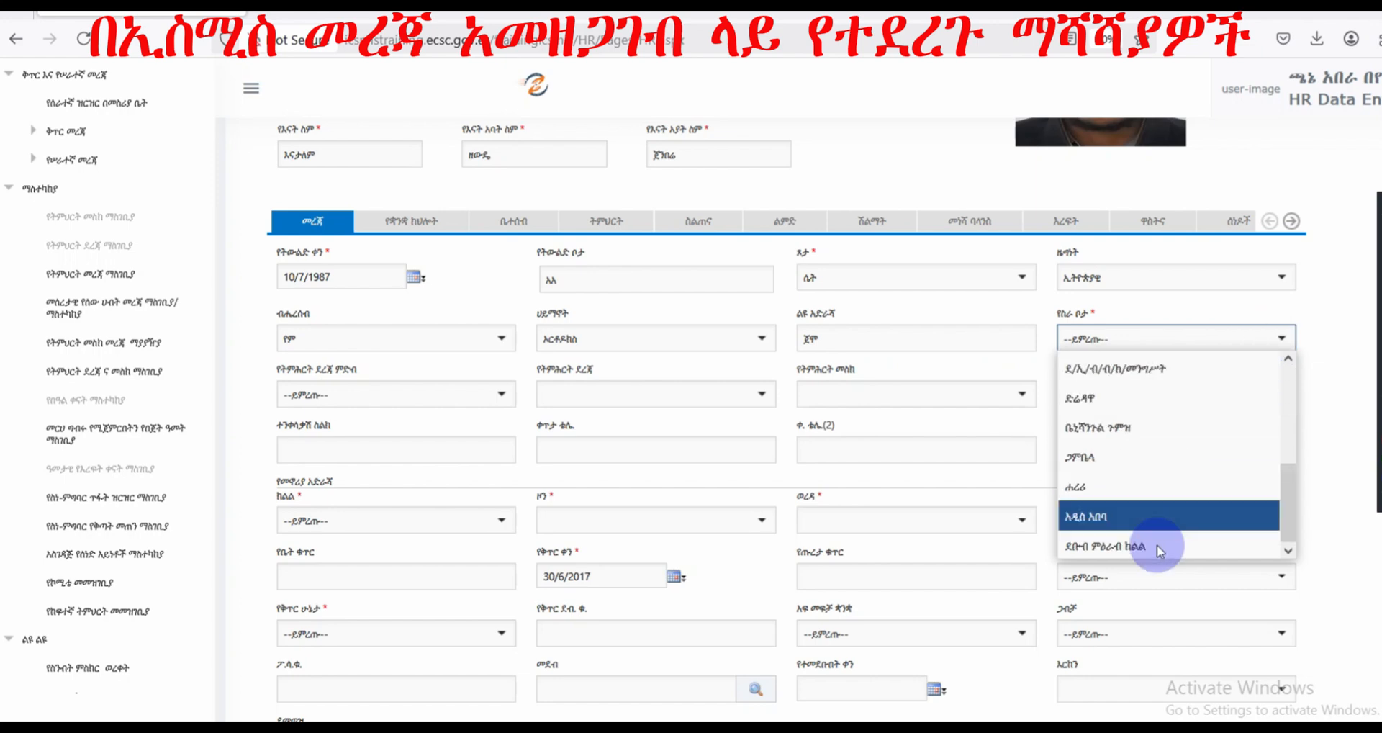
pyautogui.click(1139, 516)
# Step: Set the education level to first degree in Information Technology
pyautogui.click(502, 394)
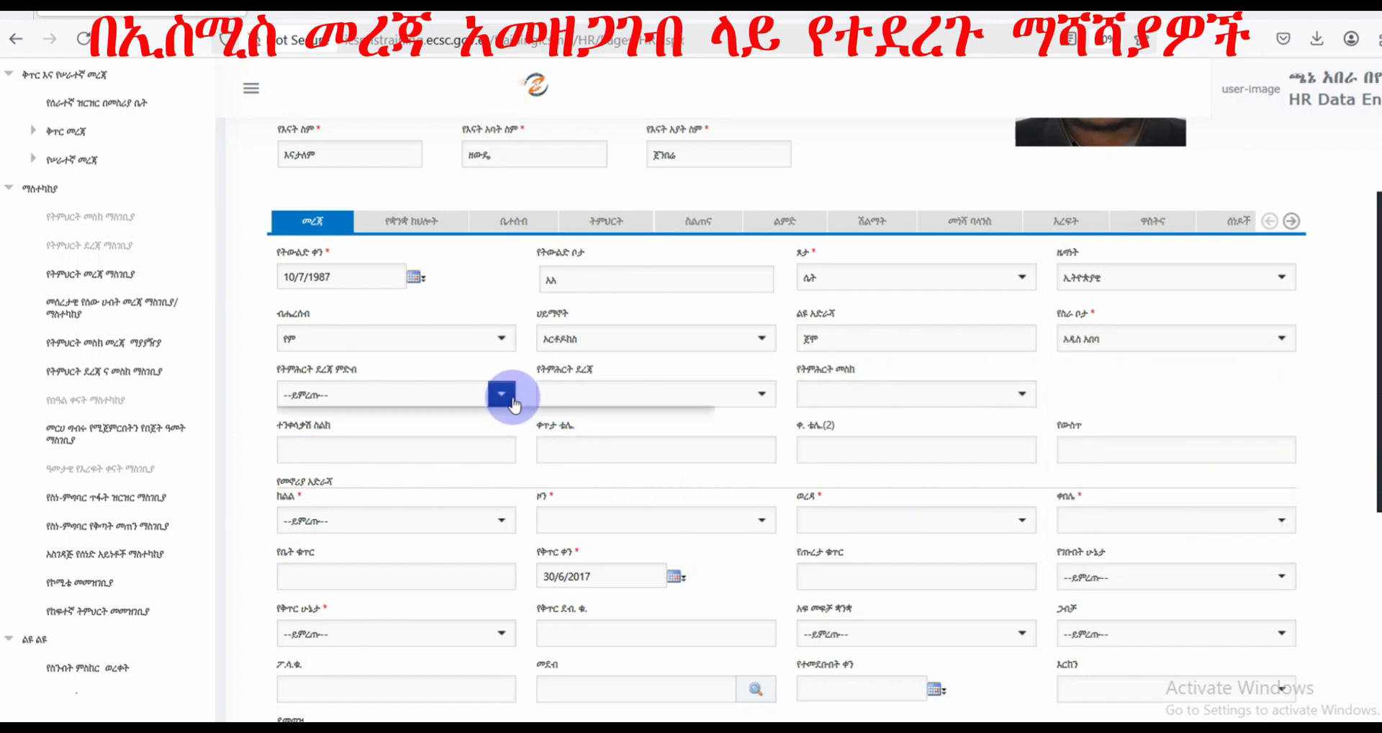
pyautogui.scroll(-2, 453, 514)
pyautogui.click(319, 541)
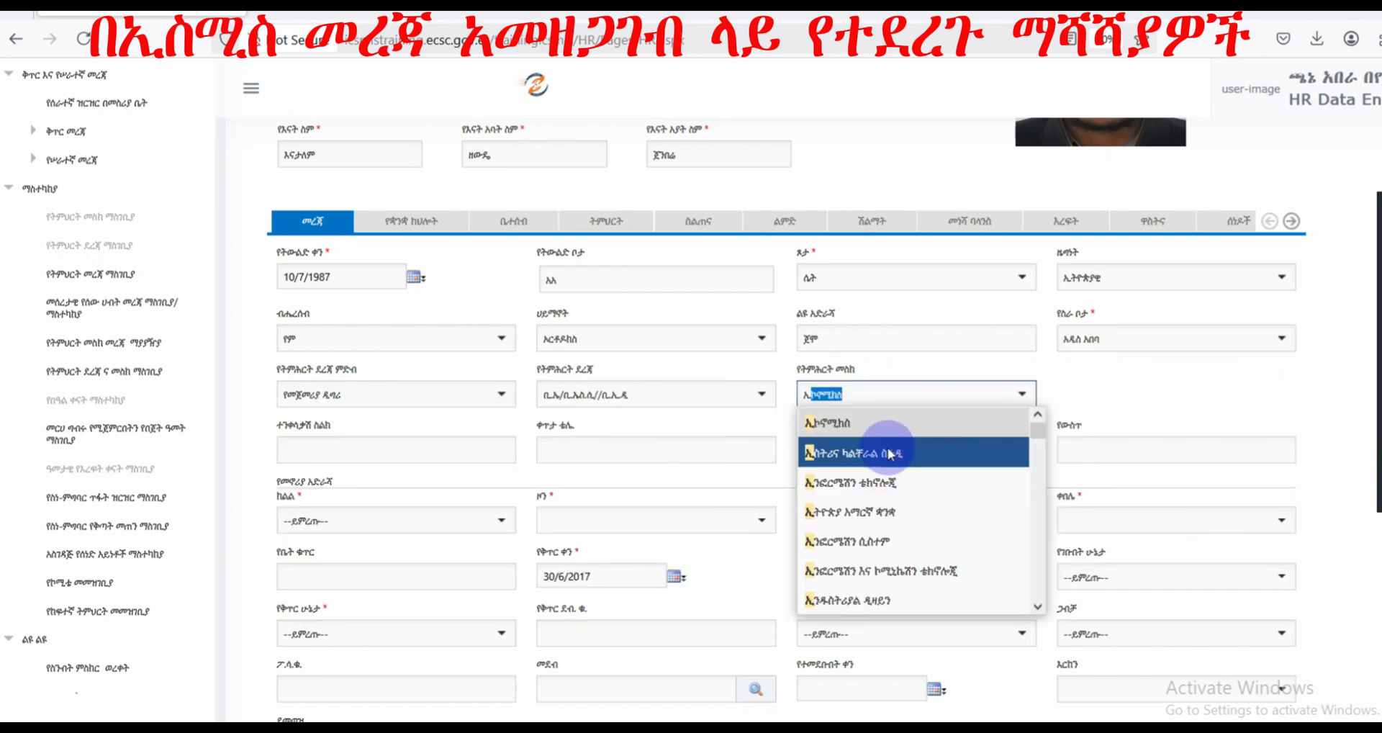
pyautogui.click(875, 482)
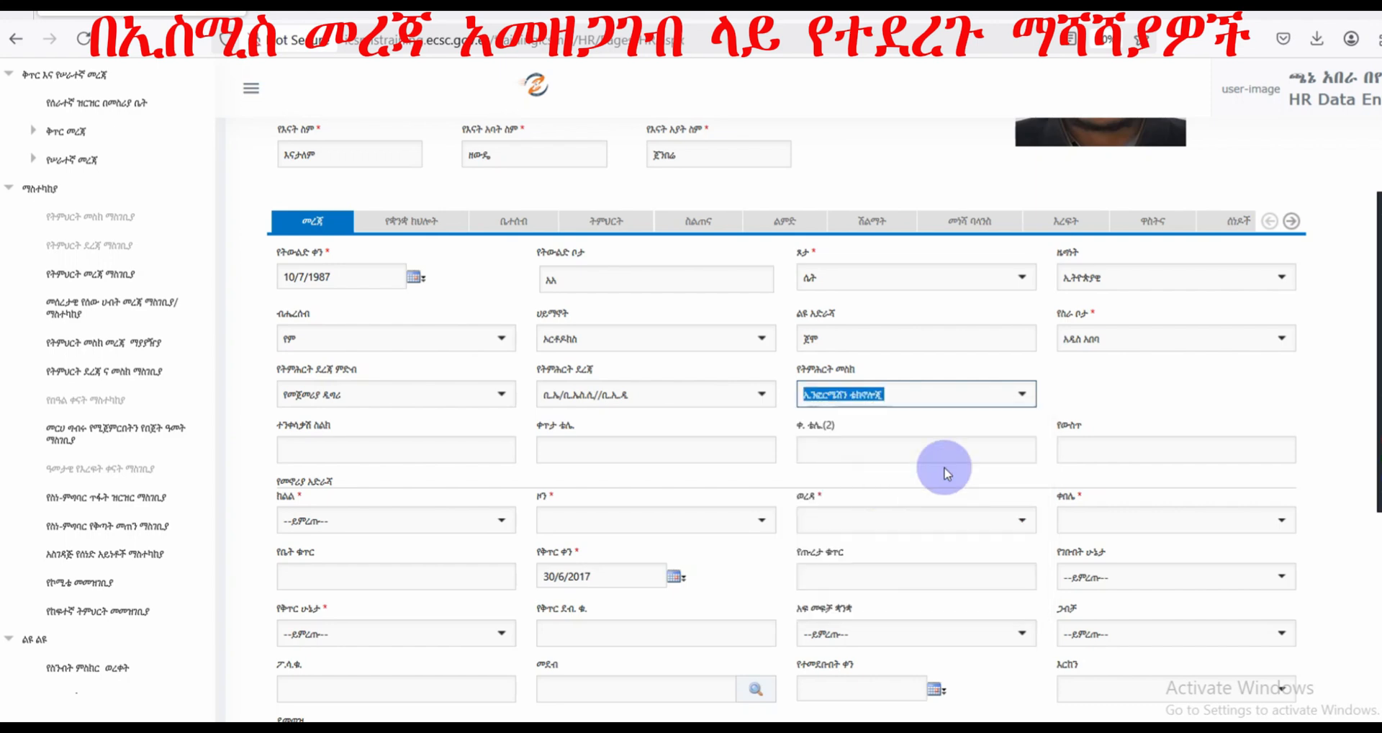
# Step: Enter the mobile phone number and set the region to አዲስ አበባ (Addis Ababa)
pyautogui.click(420, 450)
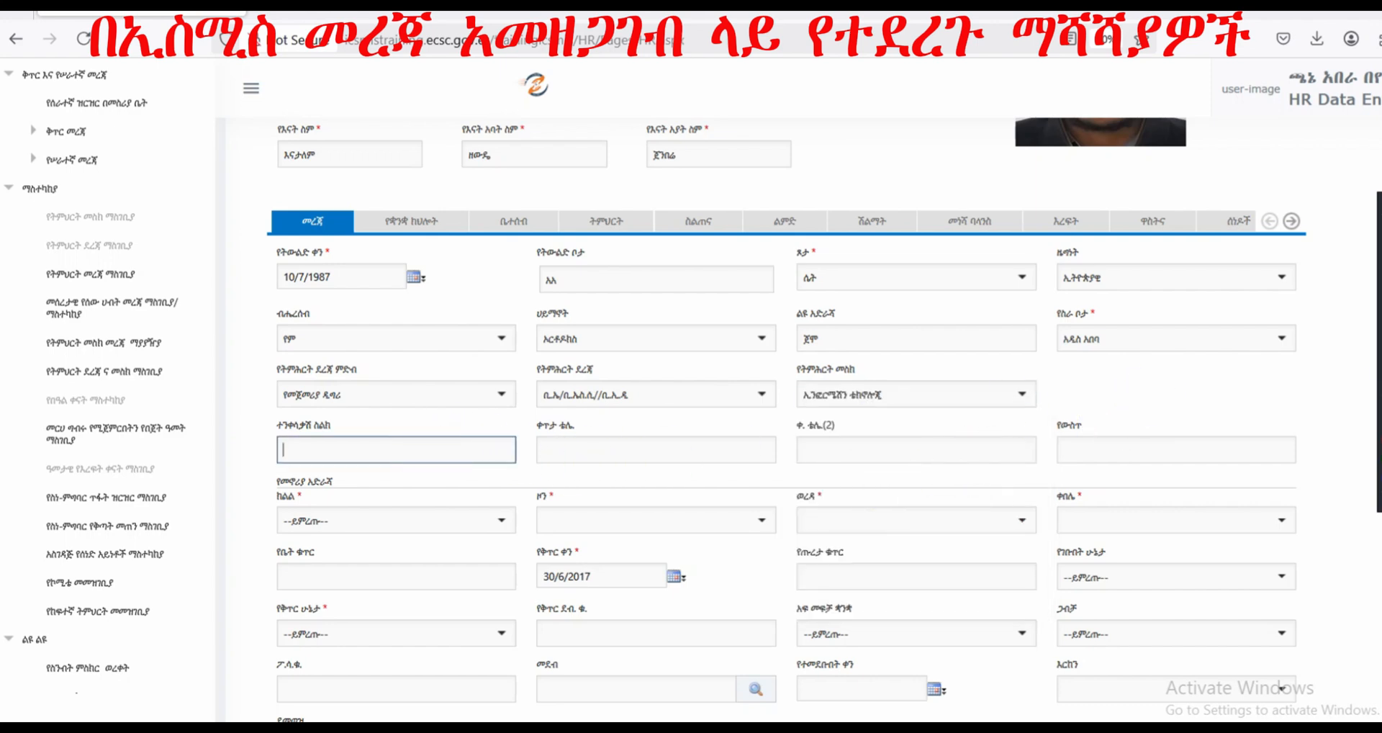
pyautogui.click(1380, 318)
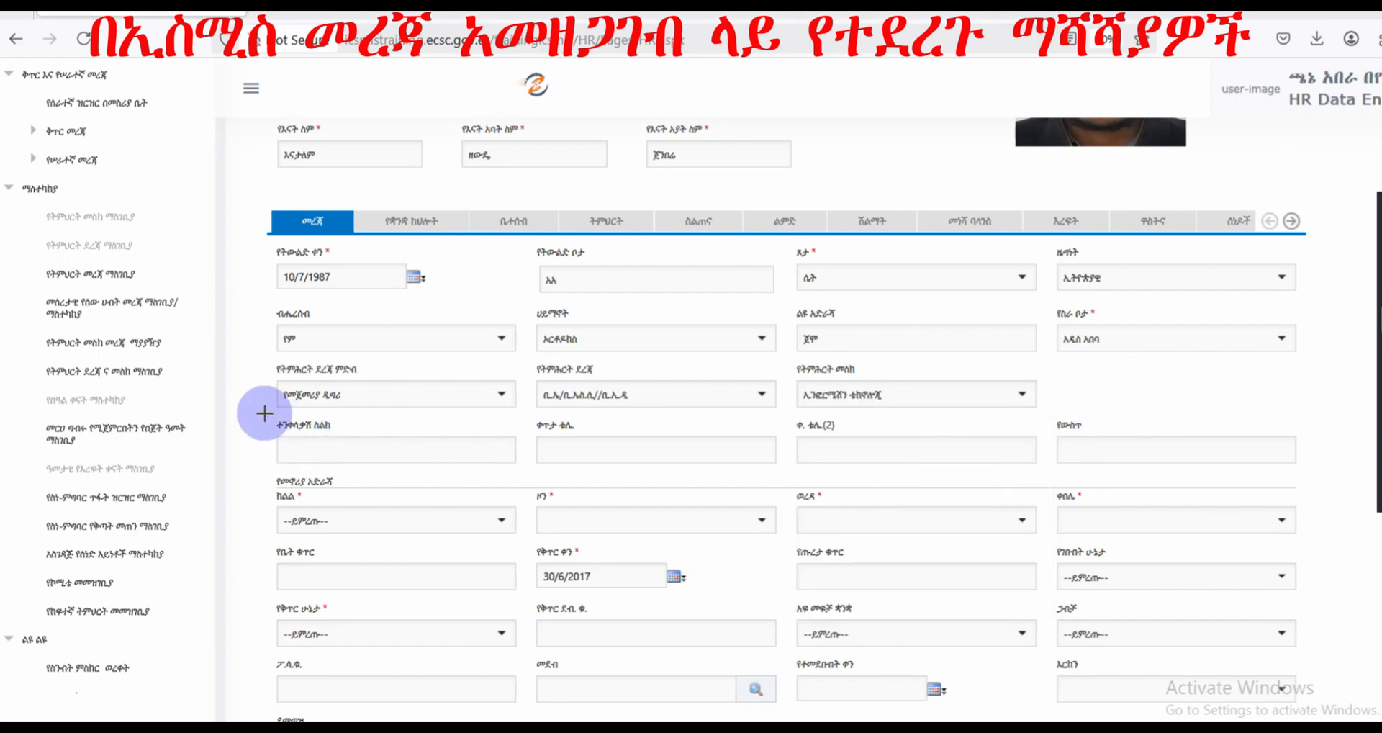
pyautogui.moveTo(263, 411)
pyautogui.mouseDown()
pyautogui.moveTo(418, 465)
pyautogui.moveTo(1315, 474)
pyautogui.mouseUp()
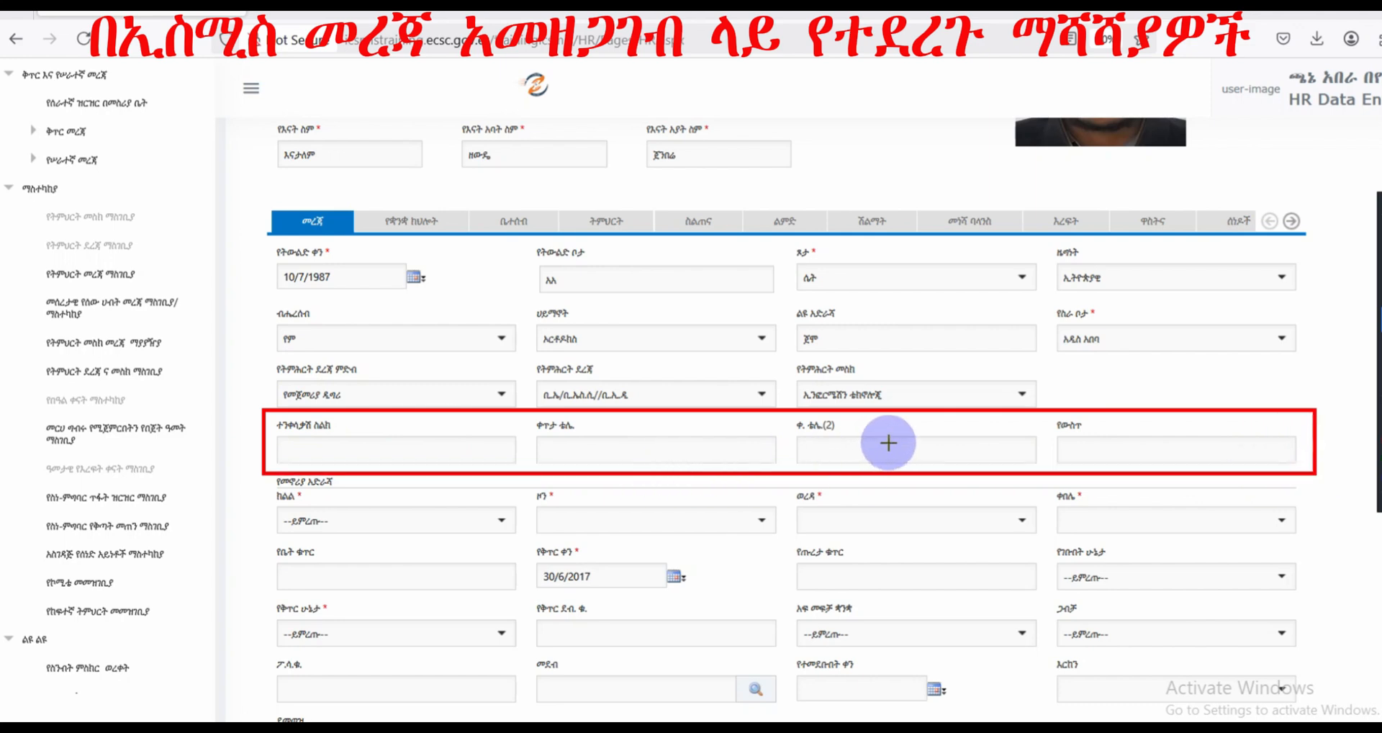
pyautogui.moveTo(796, 434)
pyautogui.mouseDown()
pyautogui.moveTo(1018, 453)
pyautogui.moveTo(1035, 470)
pyautogui.mouseUp()
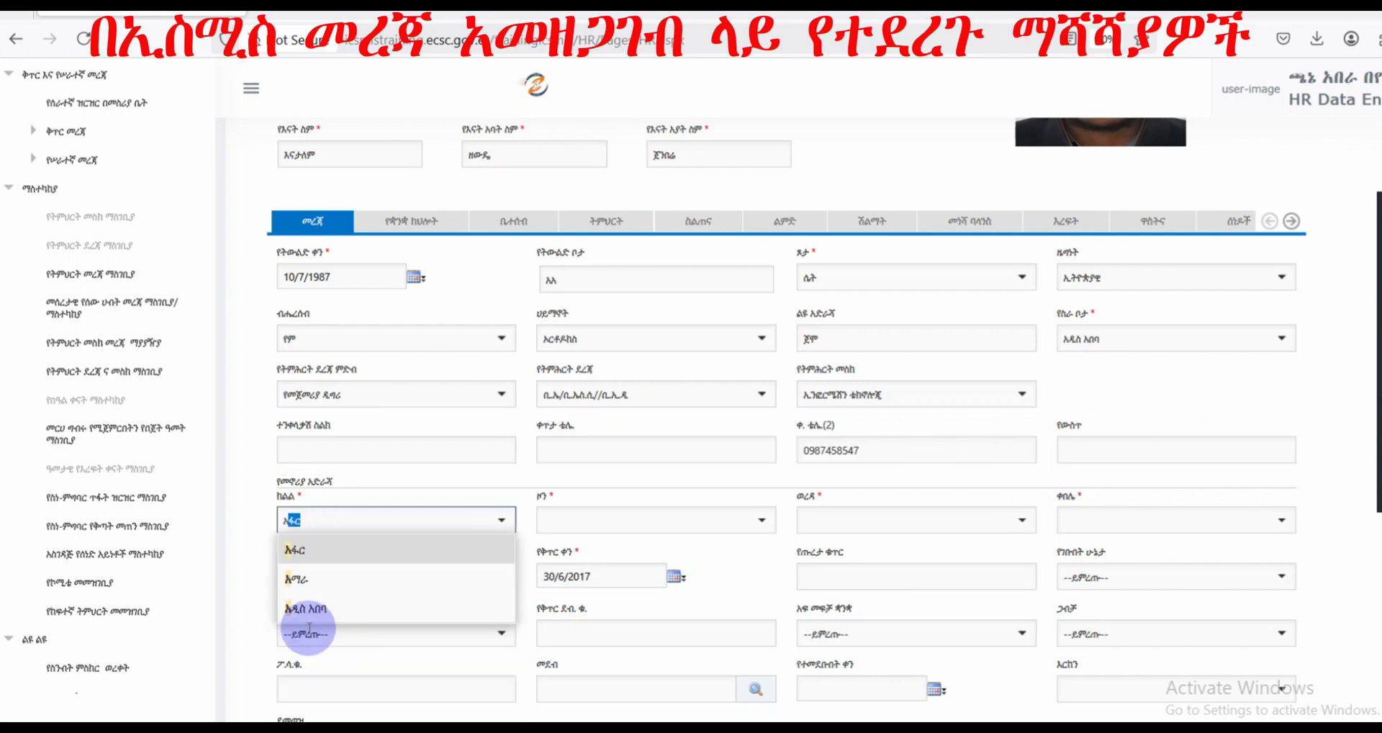
pyautogui.click(308, 614)
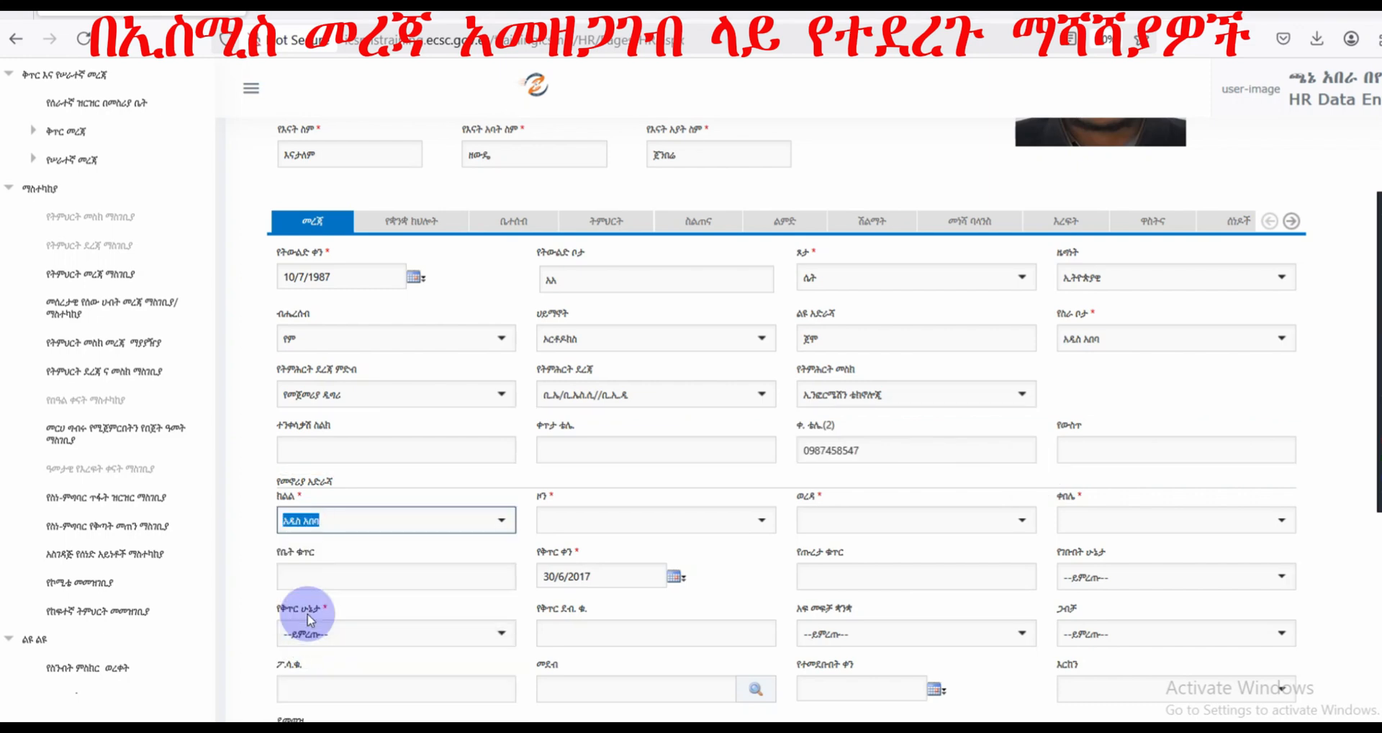
# Step: Set the zone to Addis Ababa, pick the woreda, kebele 02 and enter the house number
pyautogui.click(765, 523)
pyautogui.click(679, 579)
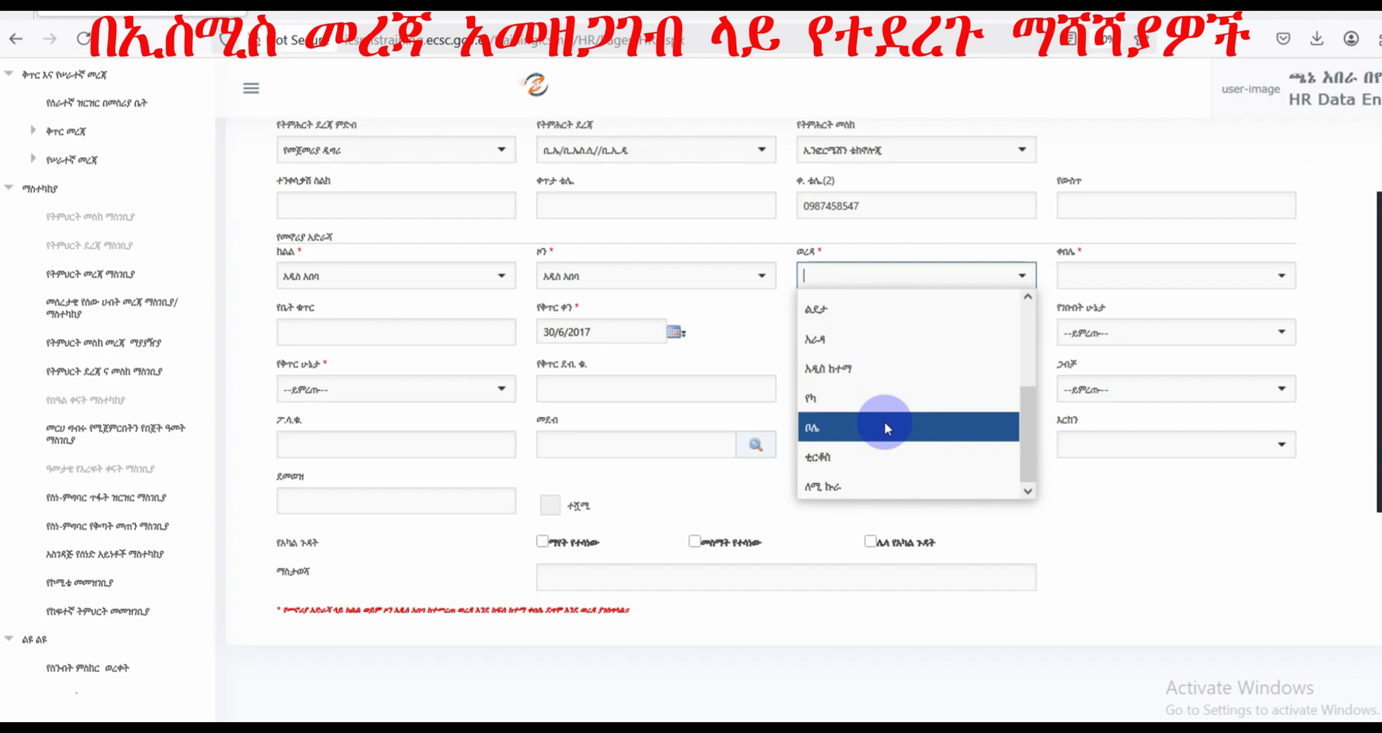
pyautogui.write('ንፋስ ስልክ ላፍቶ')
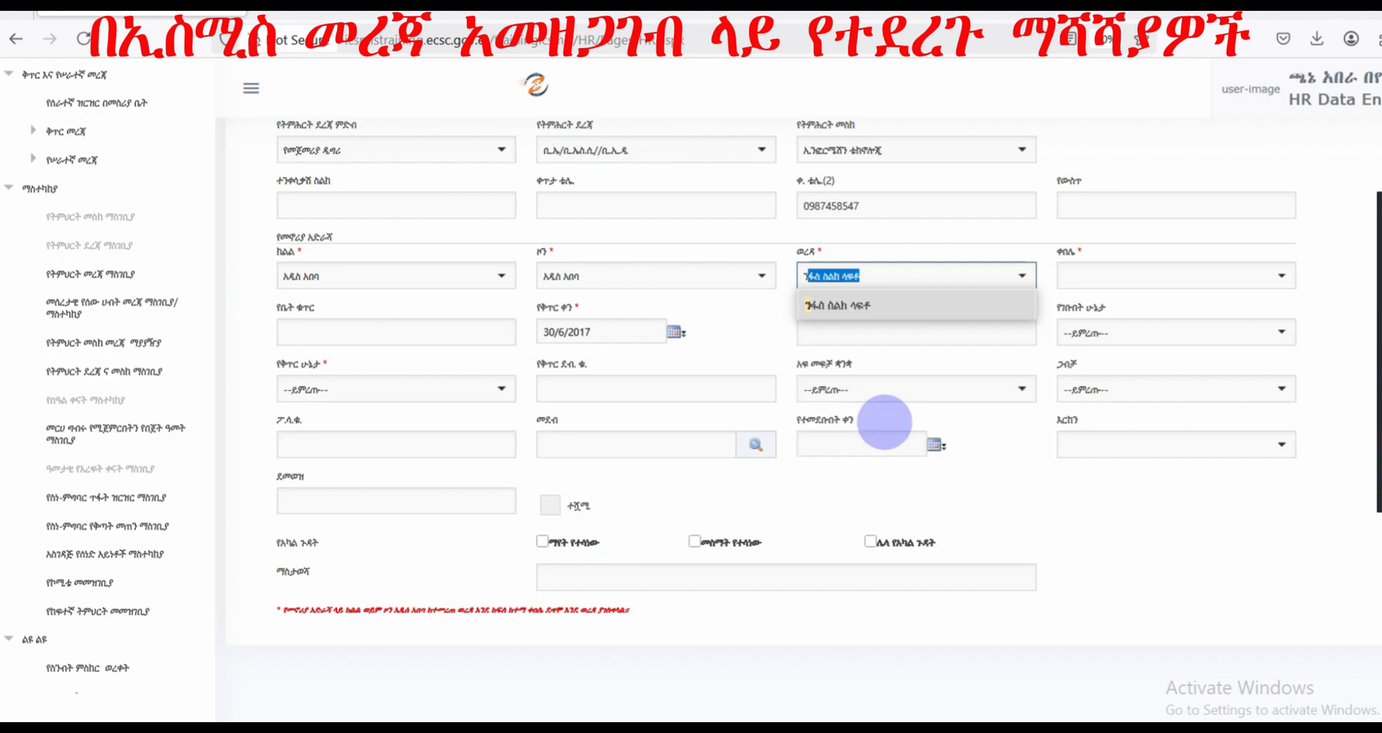
pyautogui.click(841, 305)
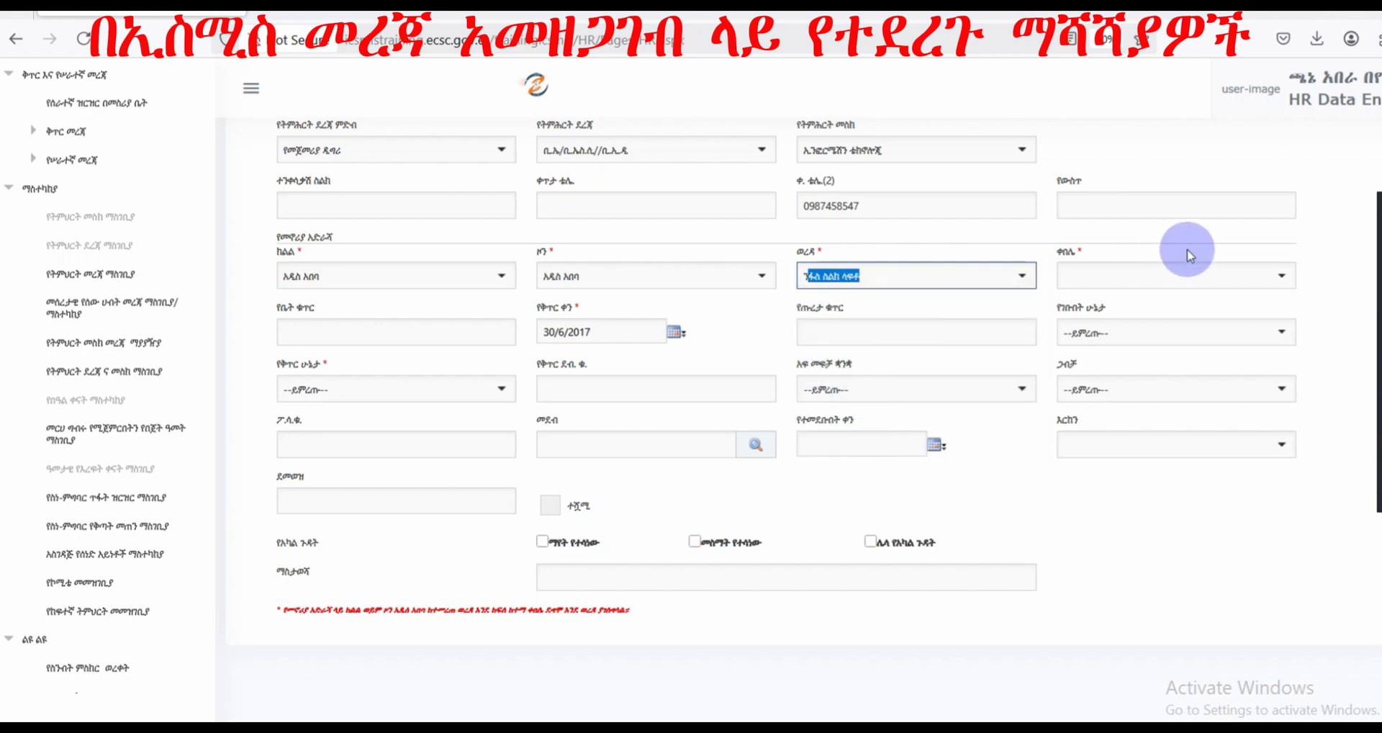
pyautogui.click(1267, 276)
pyautogui.click(1104, 360)
pyautogui.click(486, 332)
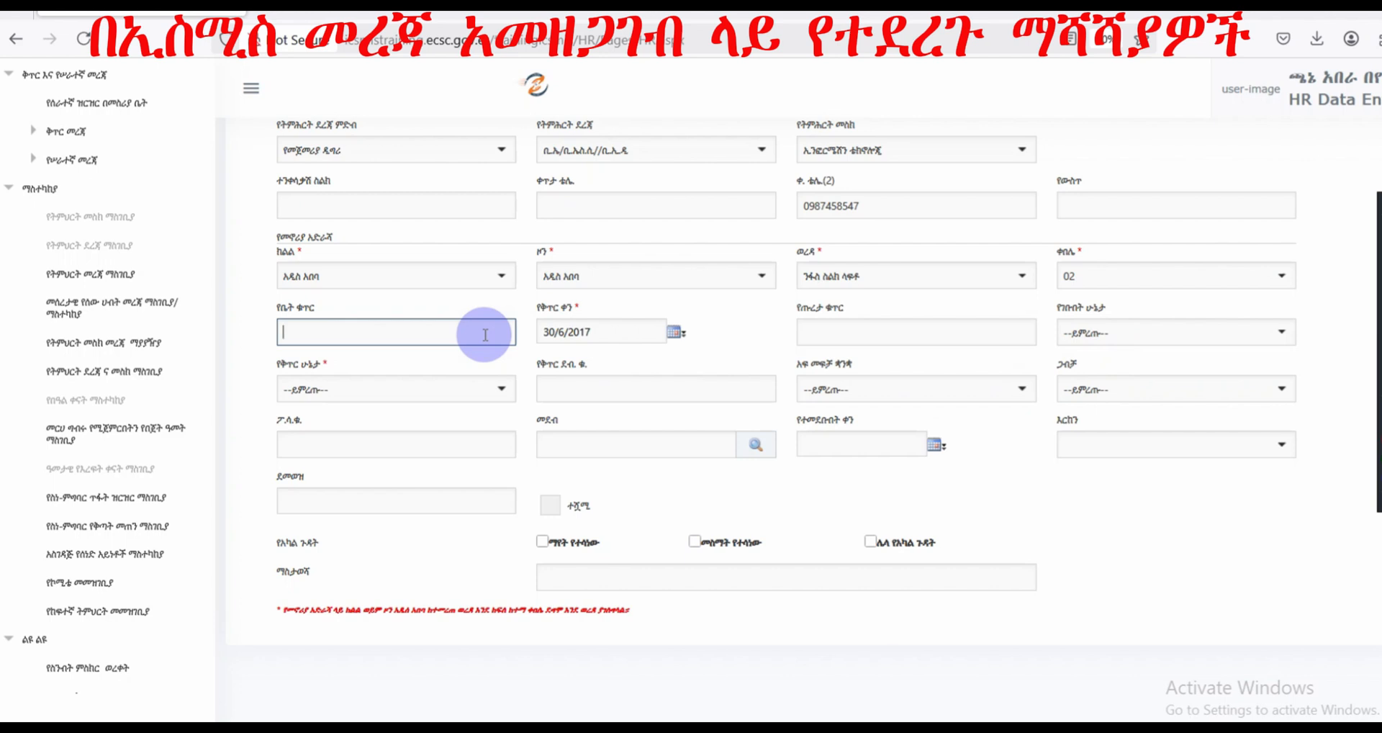
# Step: Enter employment date 1/7/2011, the following number field and the employment status
pyautogui.click(613, 333)
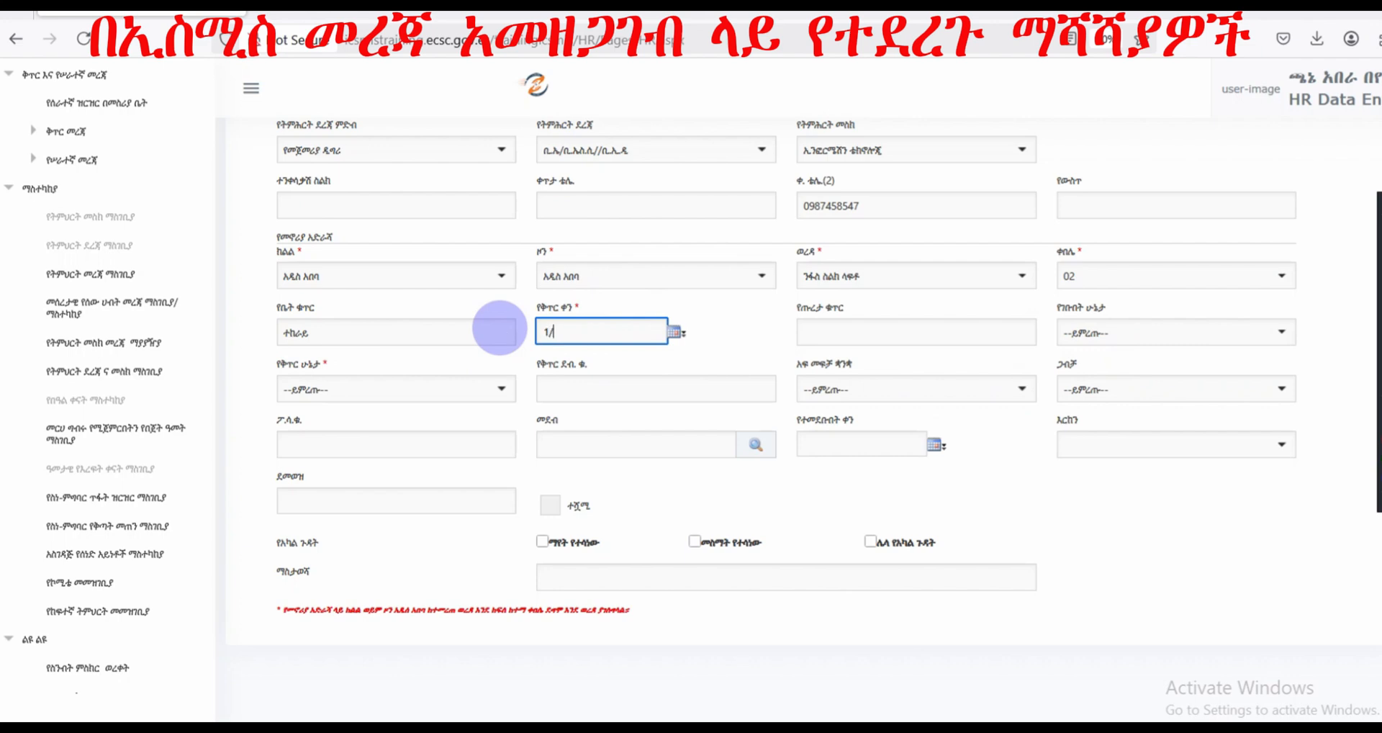
pyautogui.write('1/7/2011')
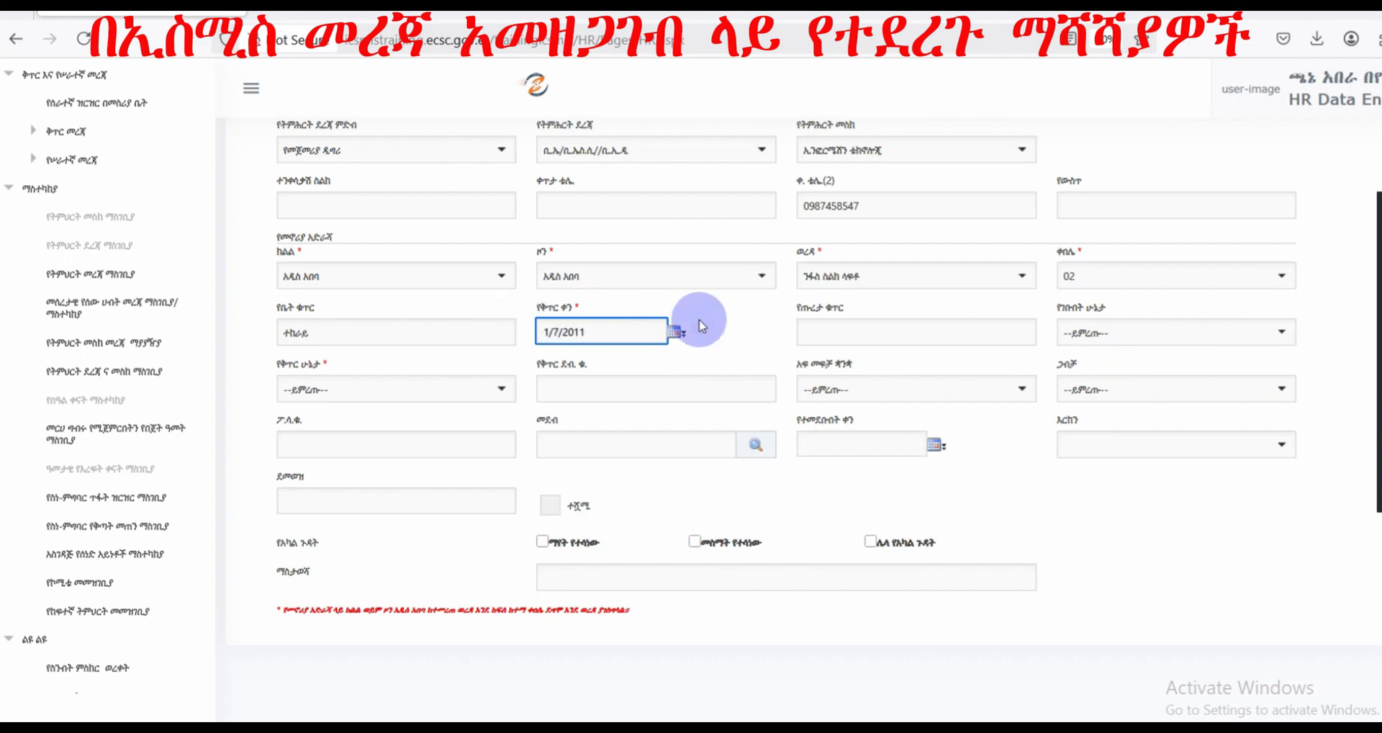
pyautogui.click(838, 328)
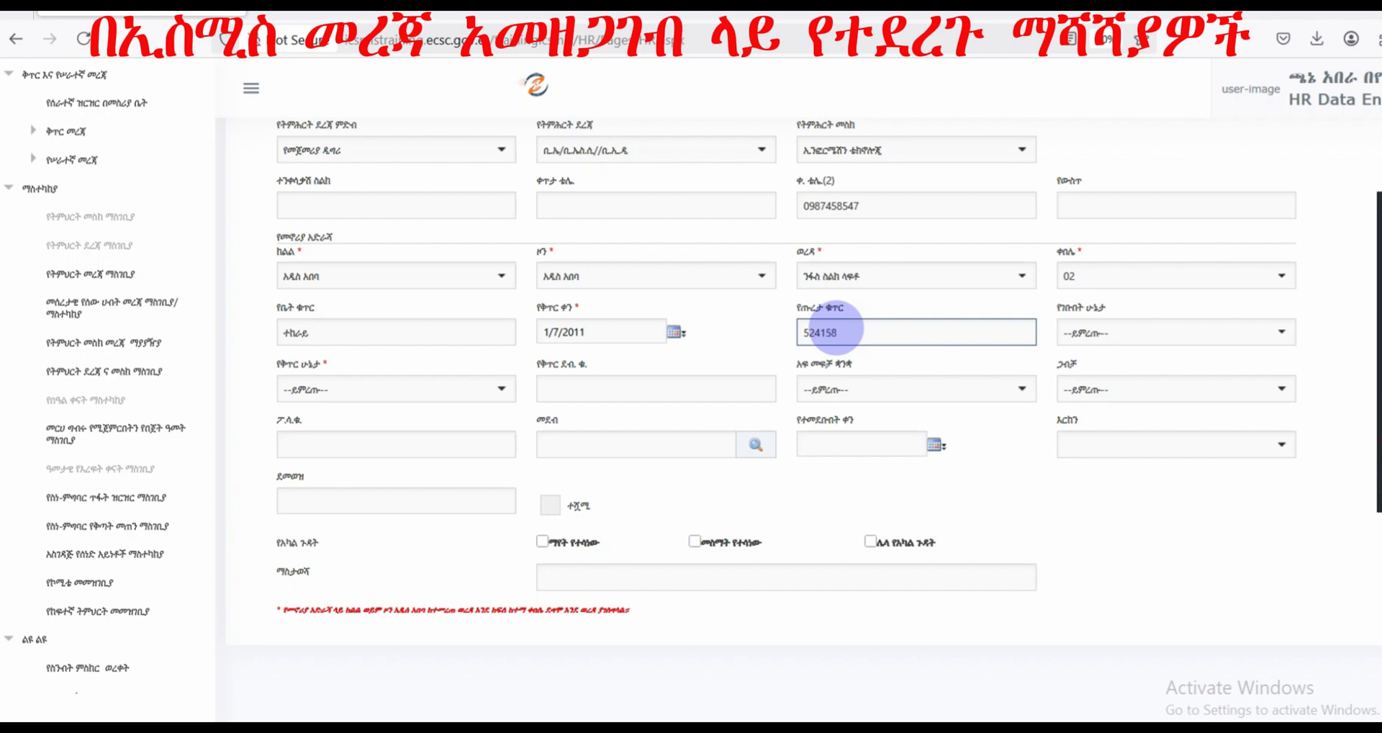
pyautogui.click(1135, 330)
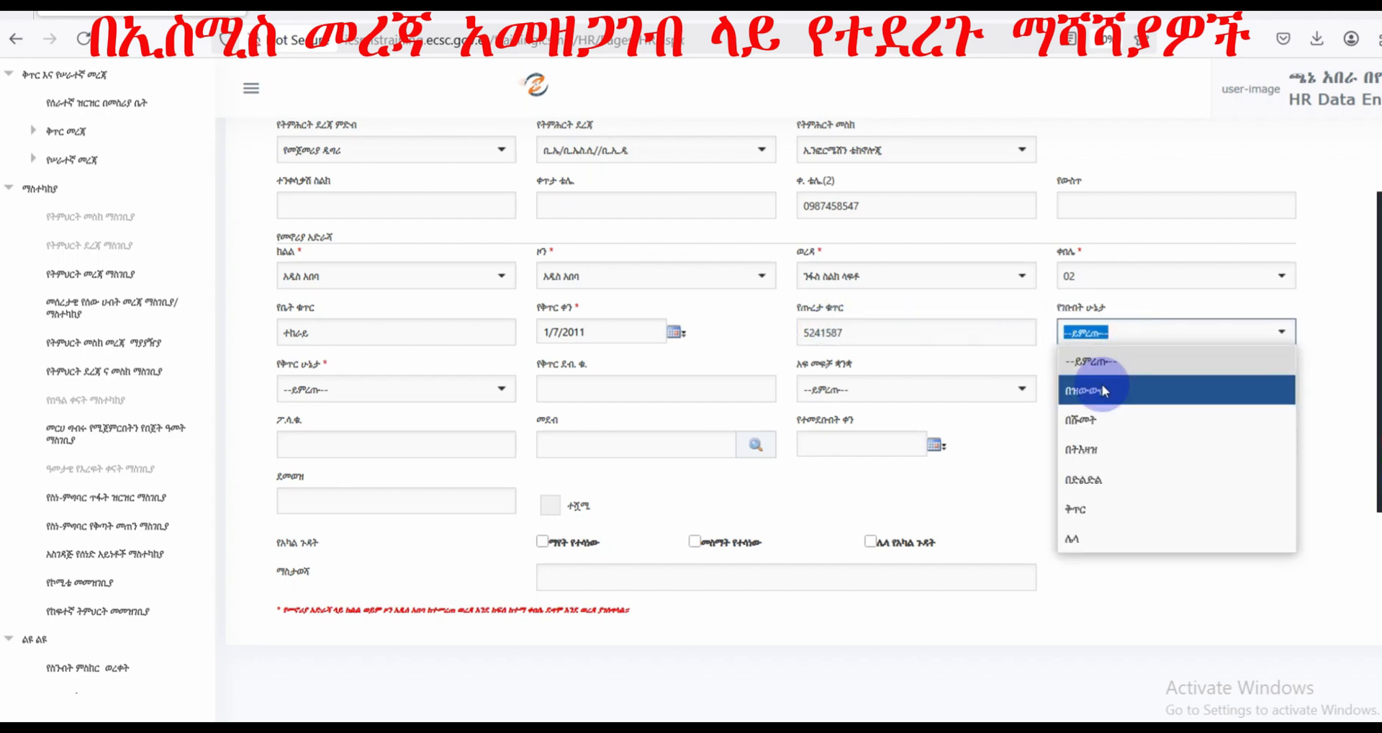
pyautogui.click(1078, 512)
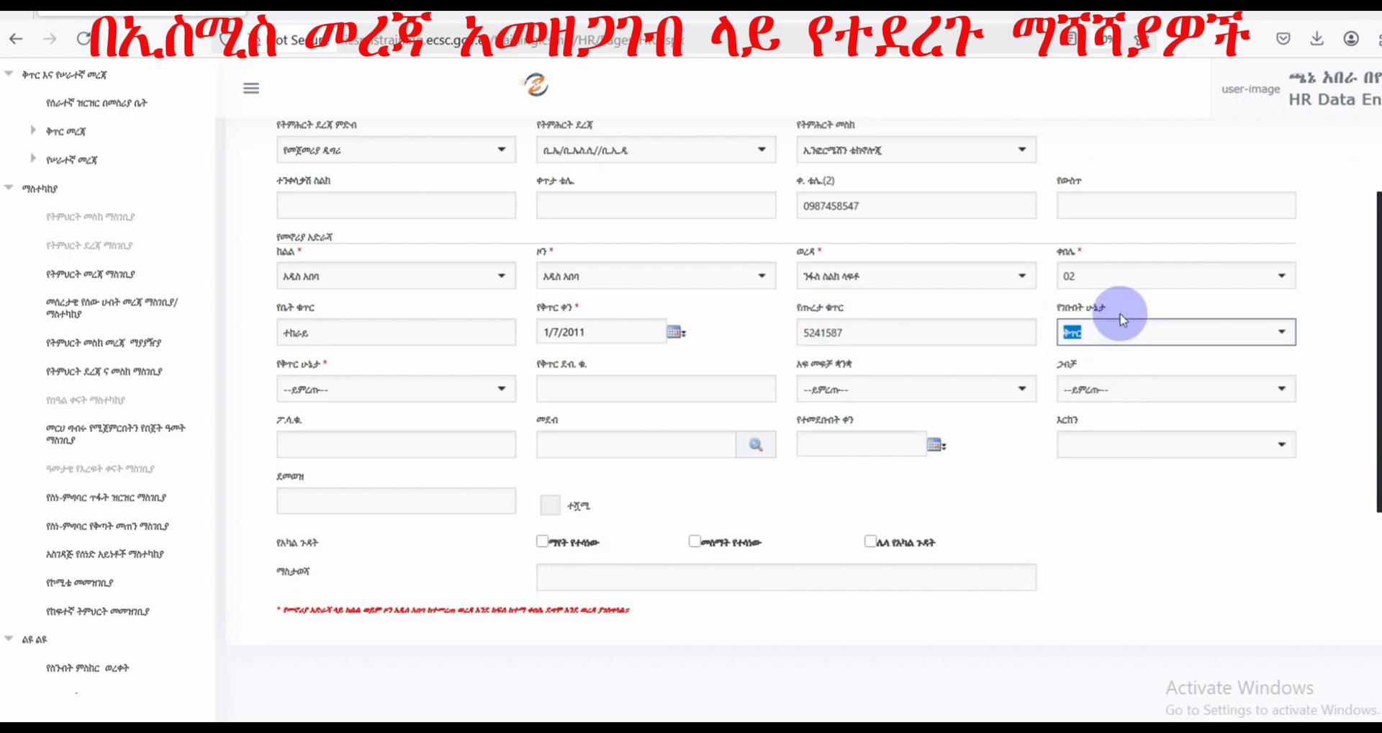
# Step: Set permanent employment, a reference number, Amharic language, married status and the P.O. box
pyautogui.click(498, 393)
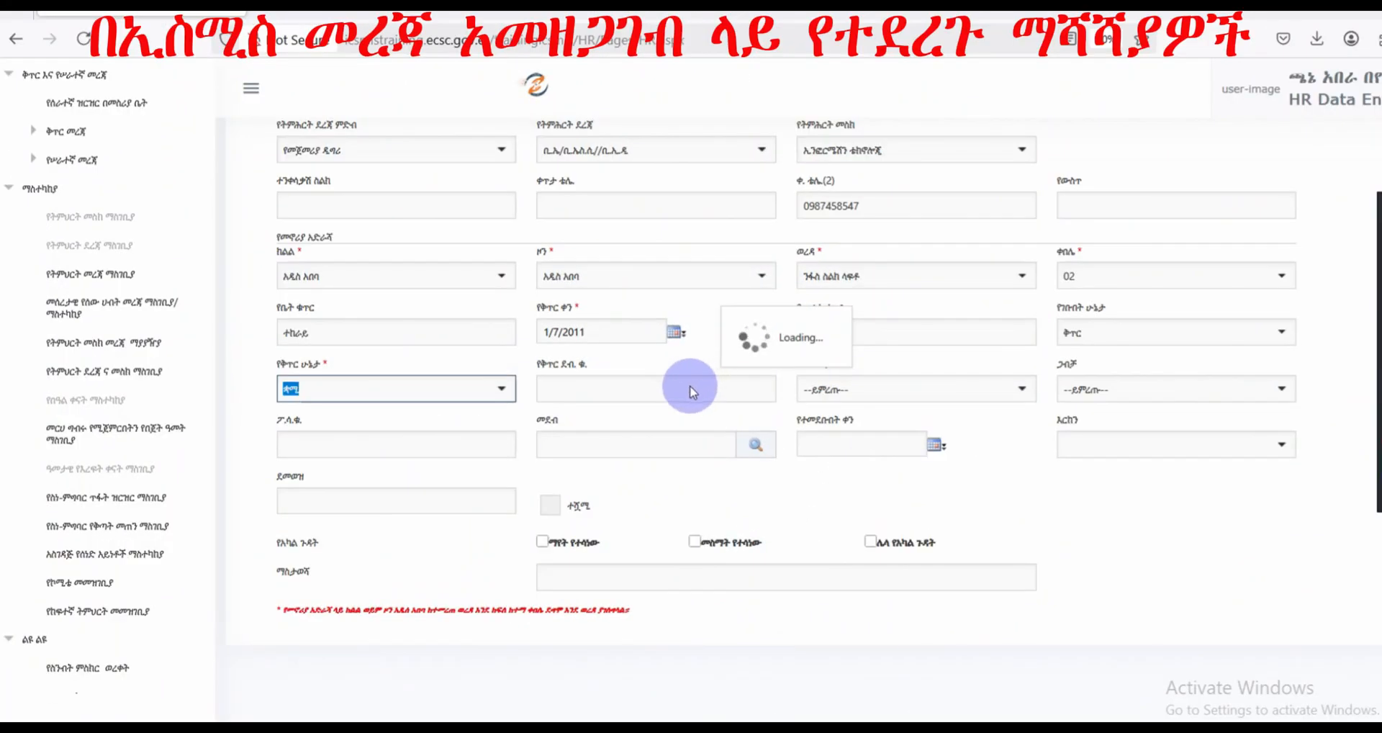
pyautogui.click(690, 388)
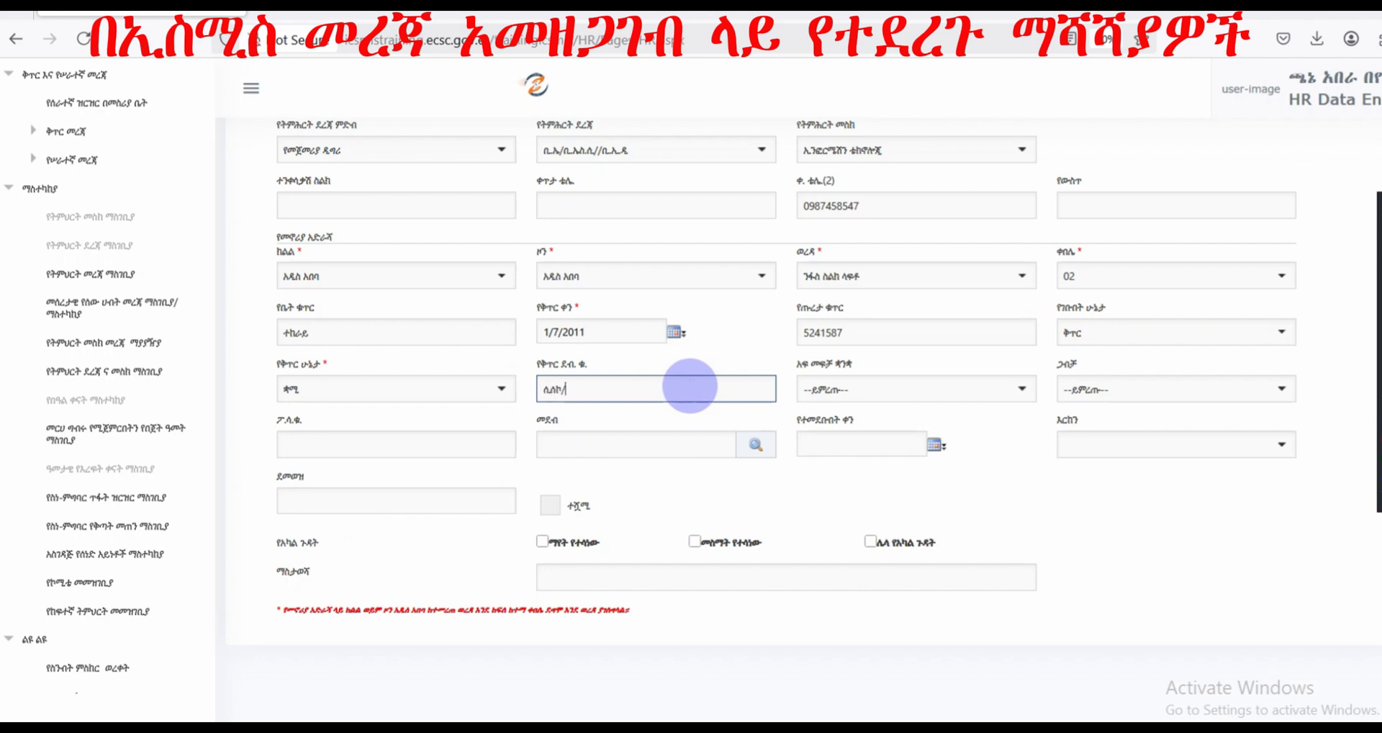
pyautogui.click(891, 387)
pyautogui.click(873, 472)
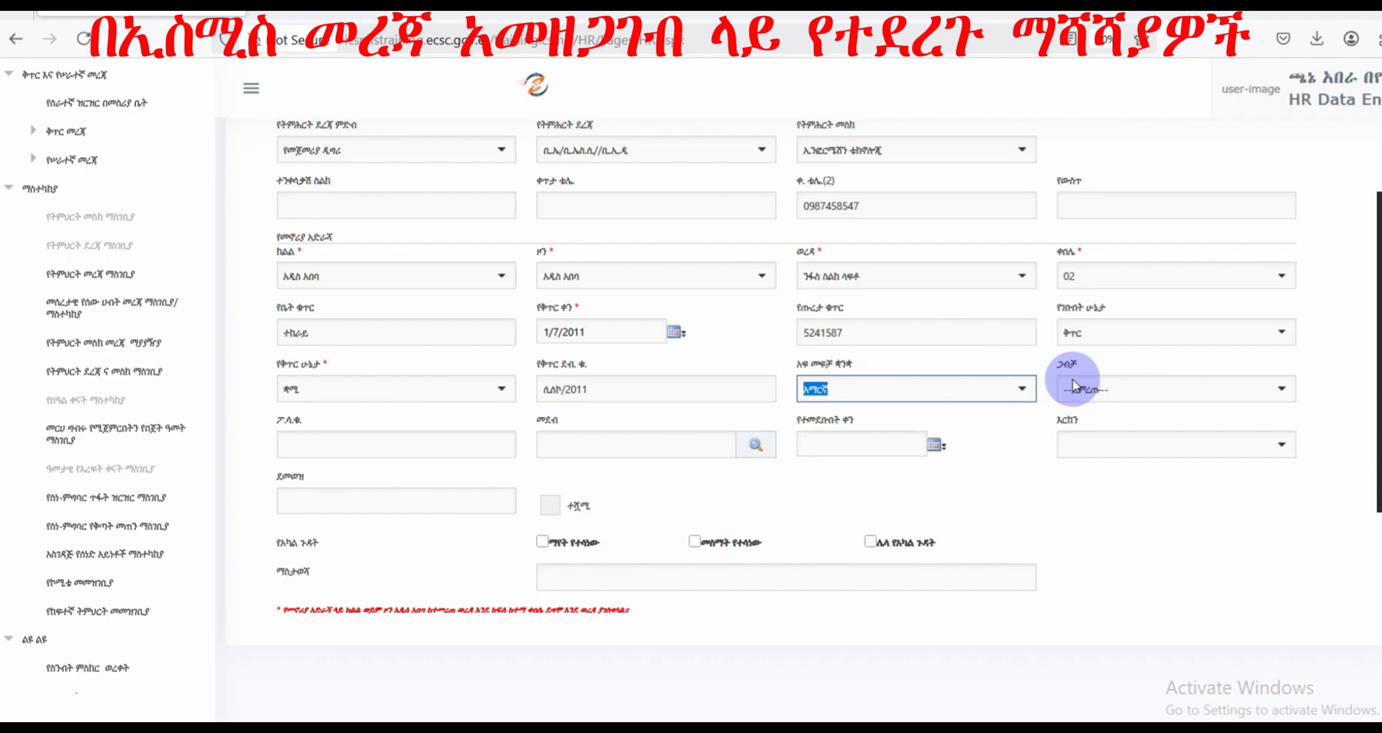
pyautogui.click(1141, 387)
pyautogui.click(1072, 447)
pyautogui.click(472, 452)
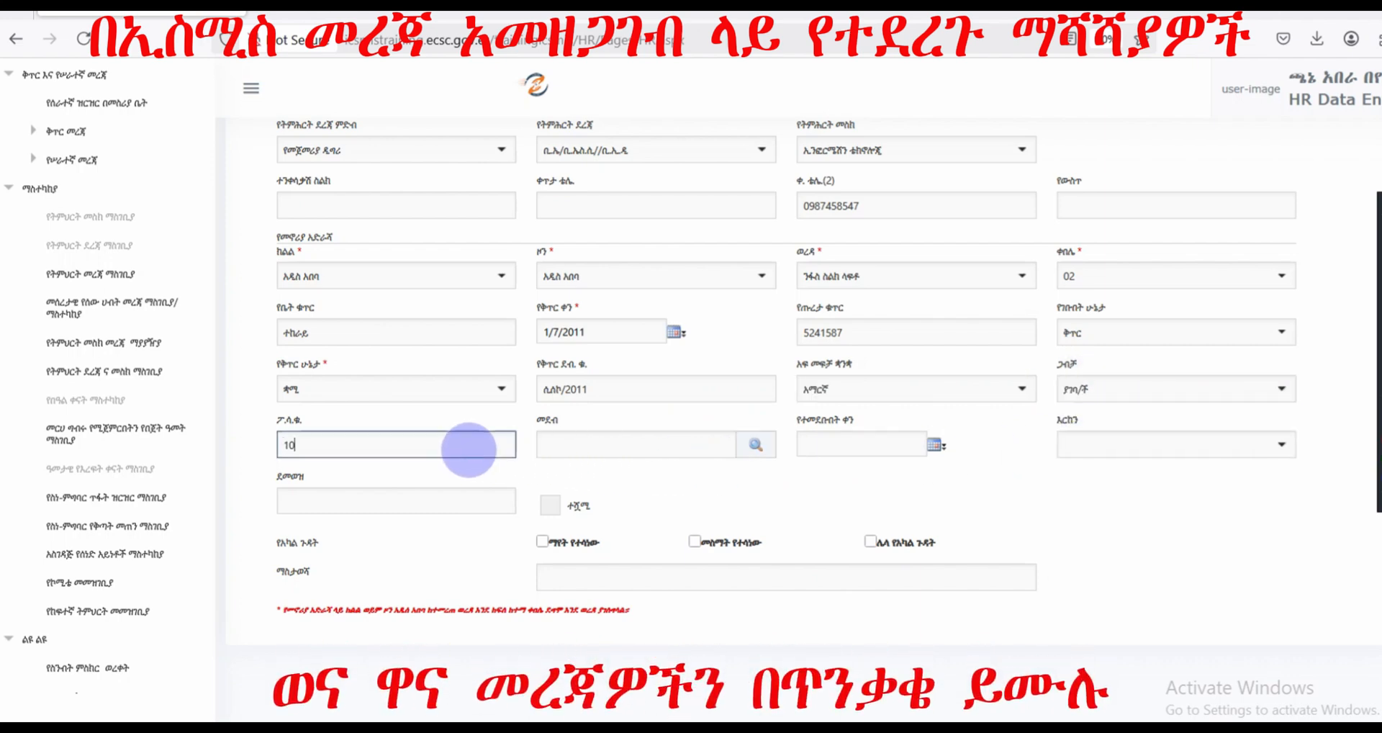
pyautogui.click(584, 445)
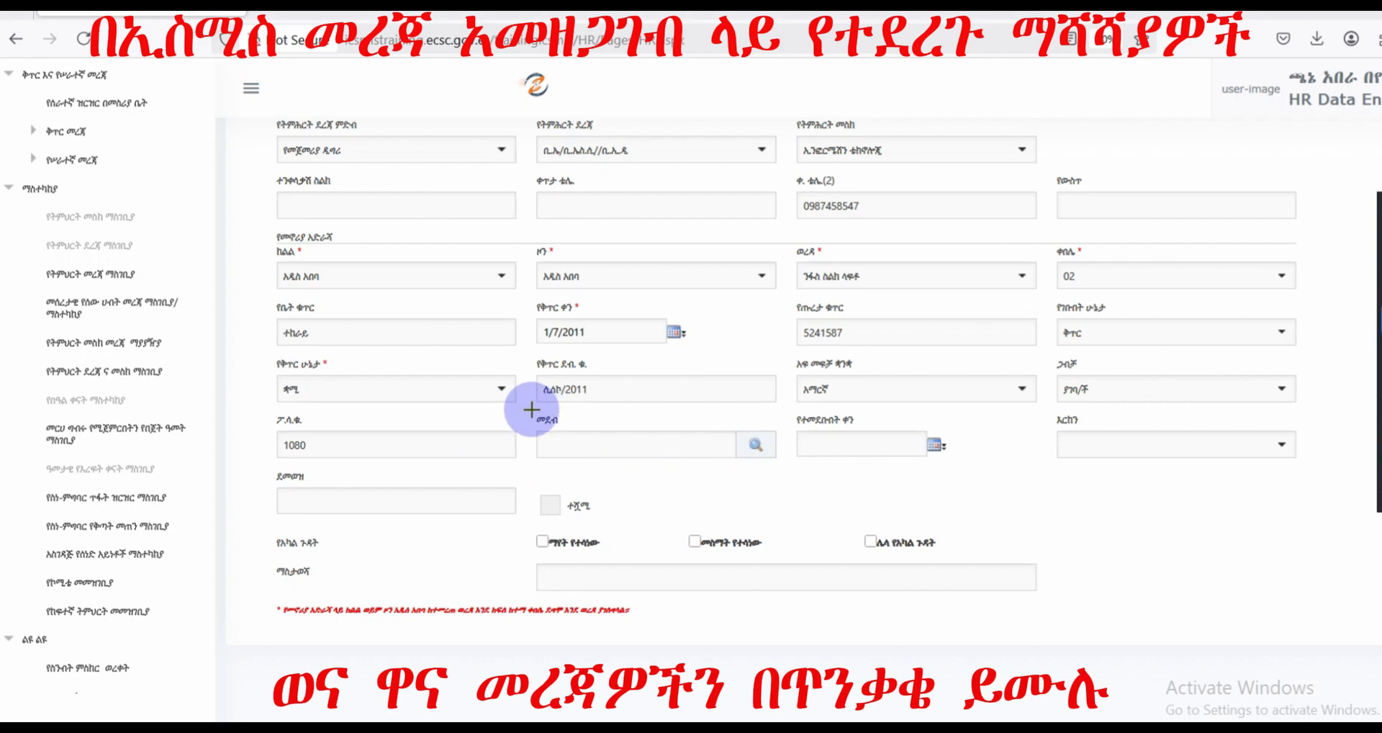
pyautogui.moveTo(512, 405)
pyautogui.mouseDown()
pyautogui.moveTo(1075, 454)
pyautogui.moveTo(1306, 453)
pyautogui.moveTo(1311, 471)
pyautogui.mouseUp()
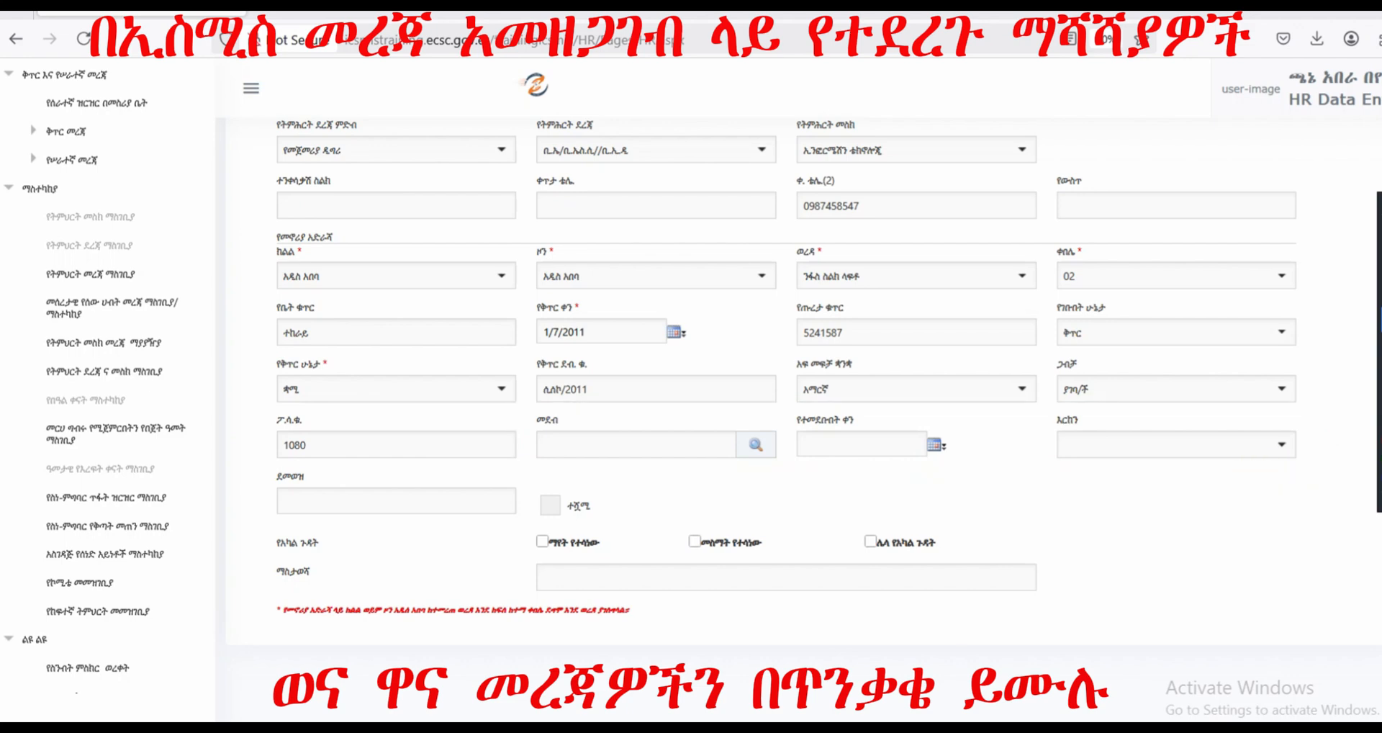
# Step: Pick position 4.11/ሰሰ/403 (Network Administrator II) from the position lookup table
pyautogui.click(751, 455)
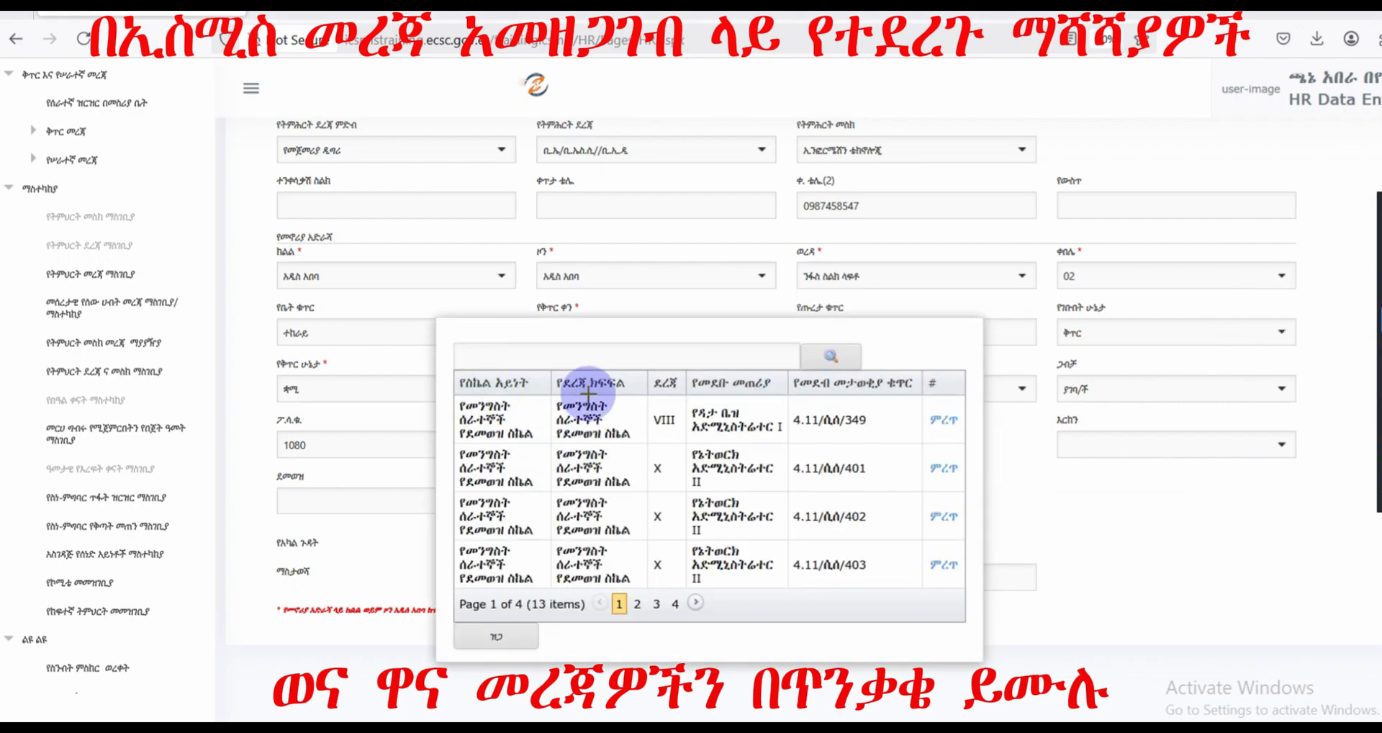
pyautogui.moveTo(556, 395)
pyautogui.mouseDown()
pyautogui.moveTo(568, 568)
pyautogui.moveTo(636, 592)
pyautogui.mouseUp()
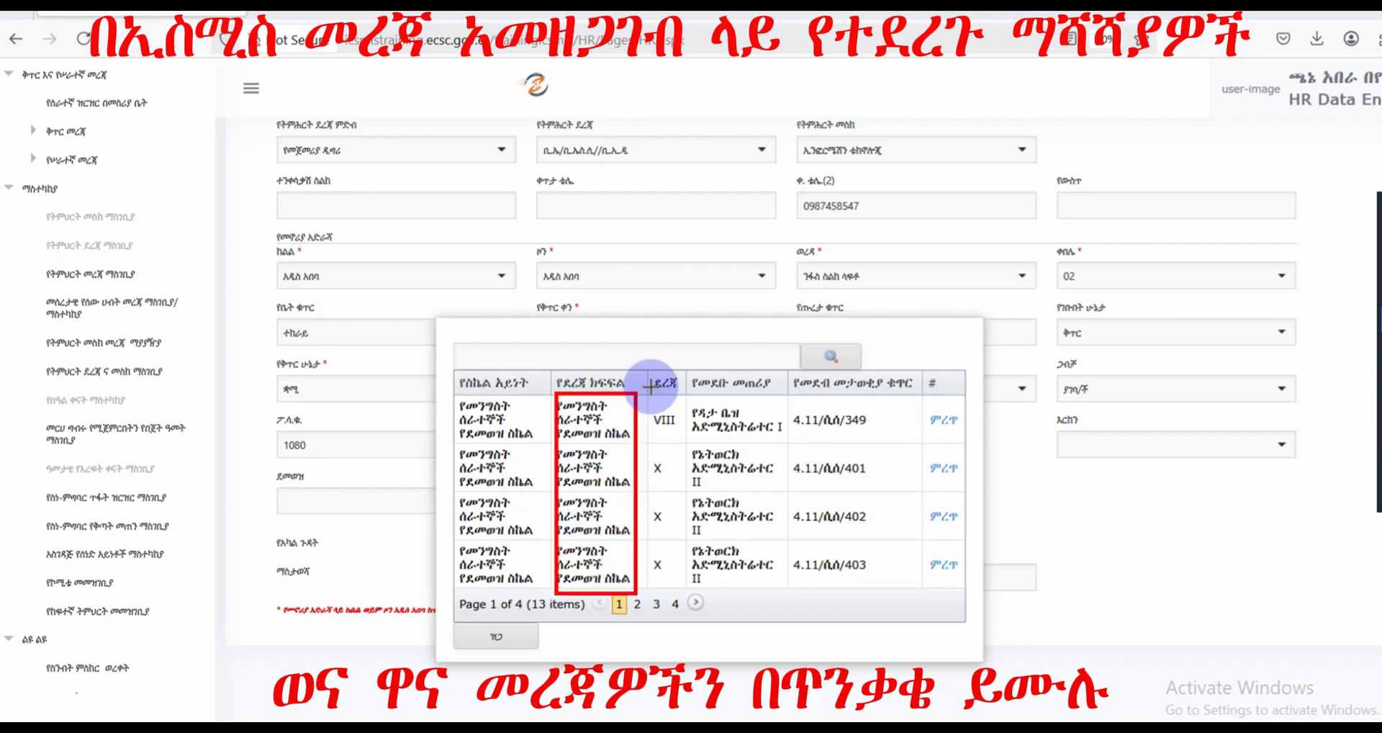
pyautogui.moveTo(684, 395)
pyautogui.mouseDown()
pyautogui.moveTo(796, 562)
pyautogui.moveTo(790, 600)
pyautogui.mouseUp()
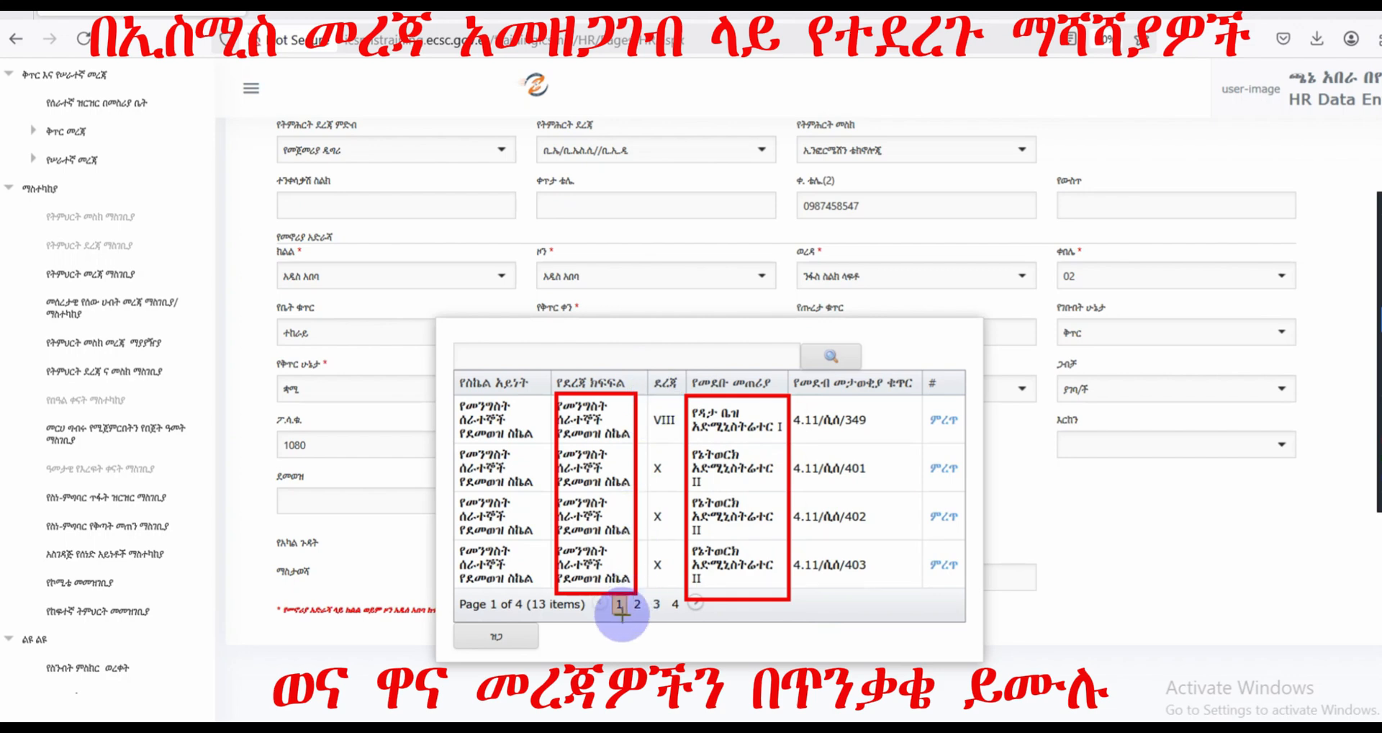
pyautogui.moveTo(530, 580); pyautogui.dragTo(548, 618)
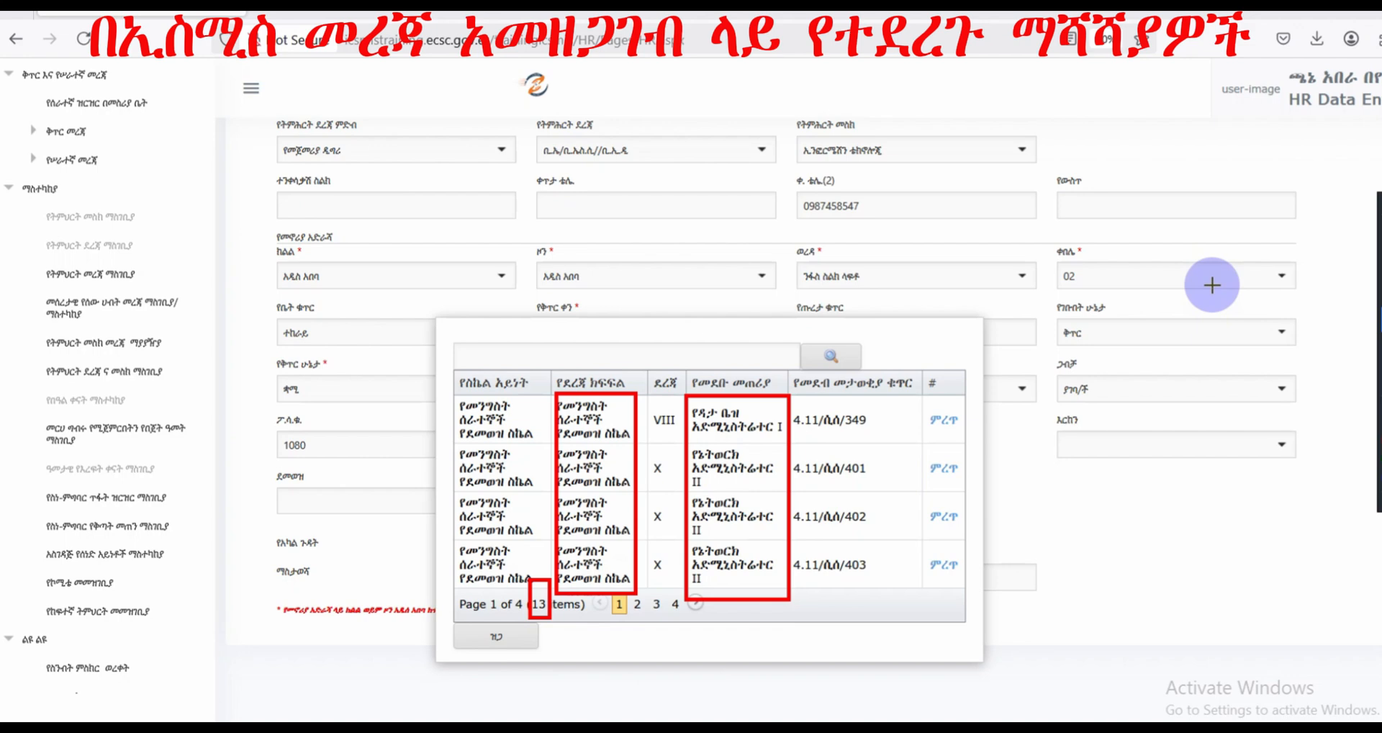
pyautogui.hotkey('ctrl', 'z')
pyautogui.hotkey('ctrl', 'z')
pyautogui.hotkey('ctrl', 'z')
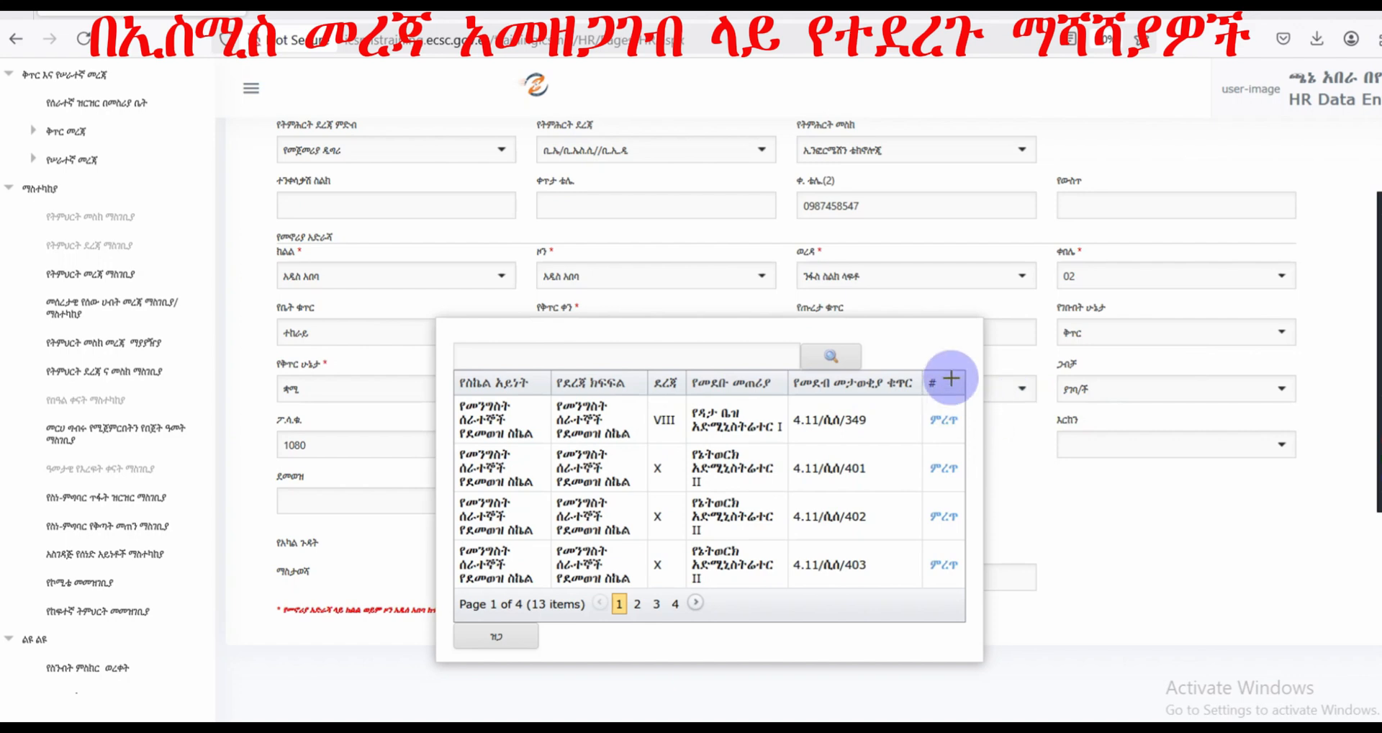
pyautogui.moveTo(974, 324); pyautogui.dragTo(874, 421)
pyautogui.moveTo(975, 436); pyautogui.dragTo(864, 471)
pyautogui.moveTo(999, 497); pyautogui.dragTo(869, 516)
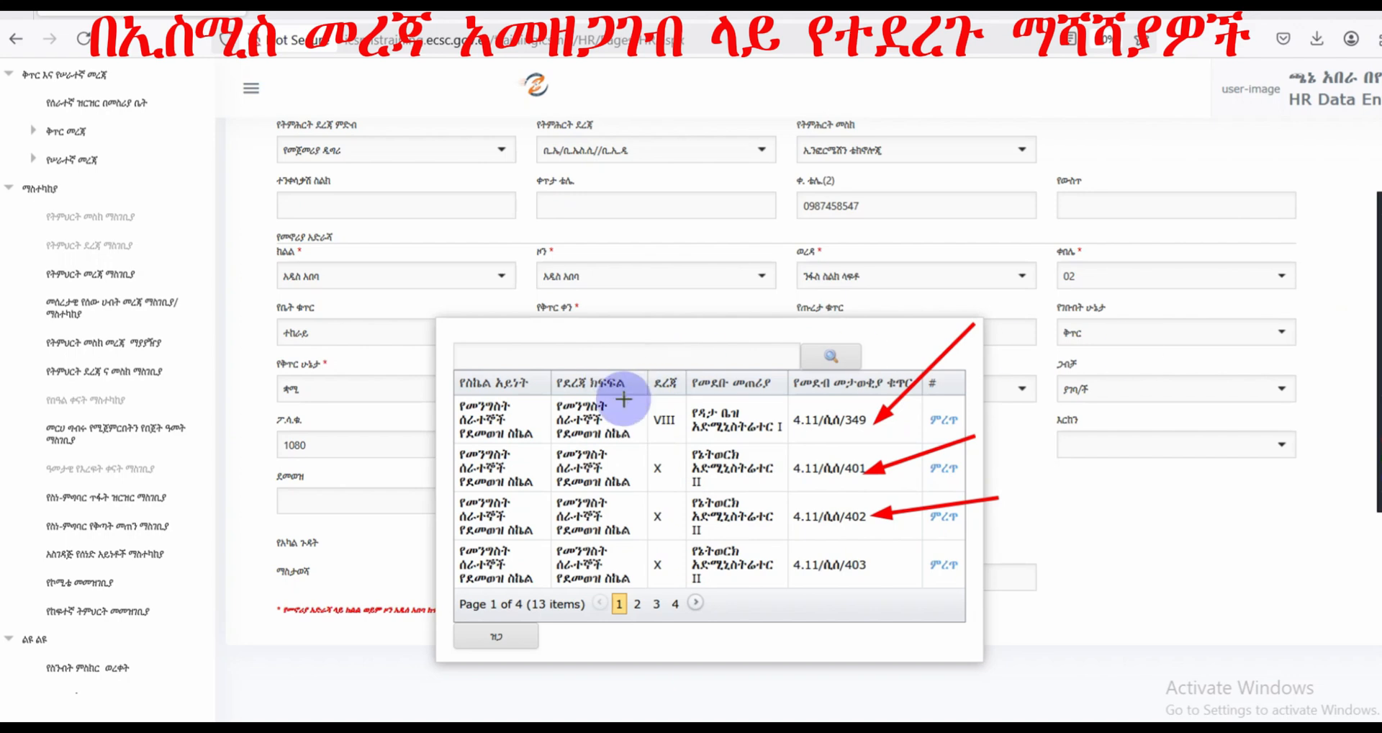
pyautogui.moveTo(758, 375); pyautogui.dragTo(671, 412)
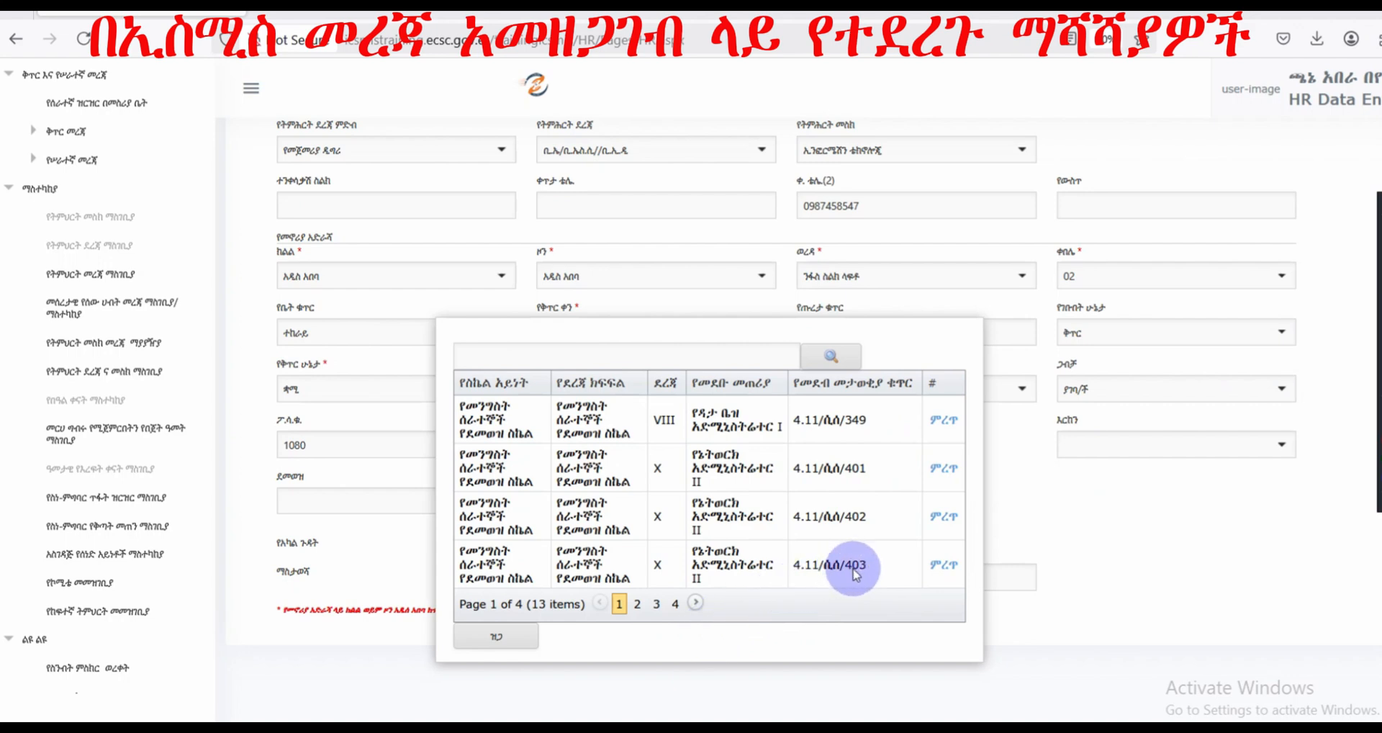
pyautogui.click(948, 566)
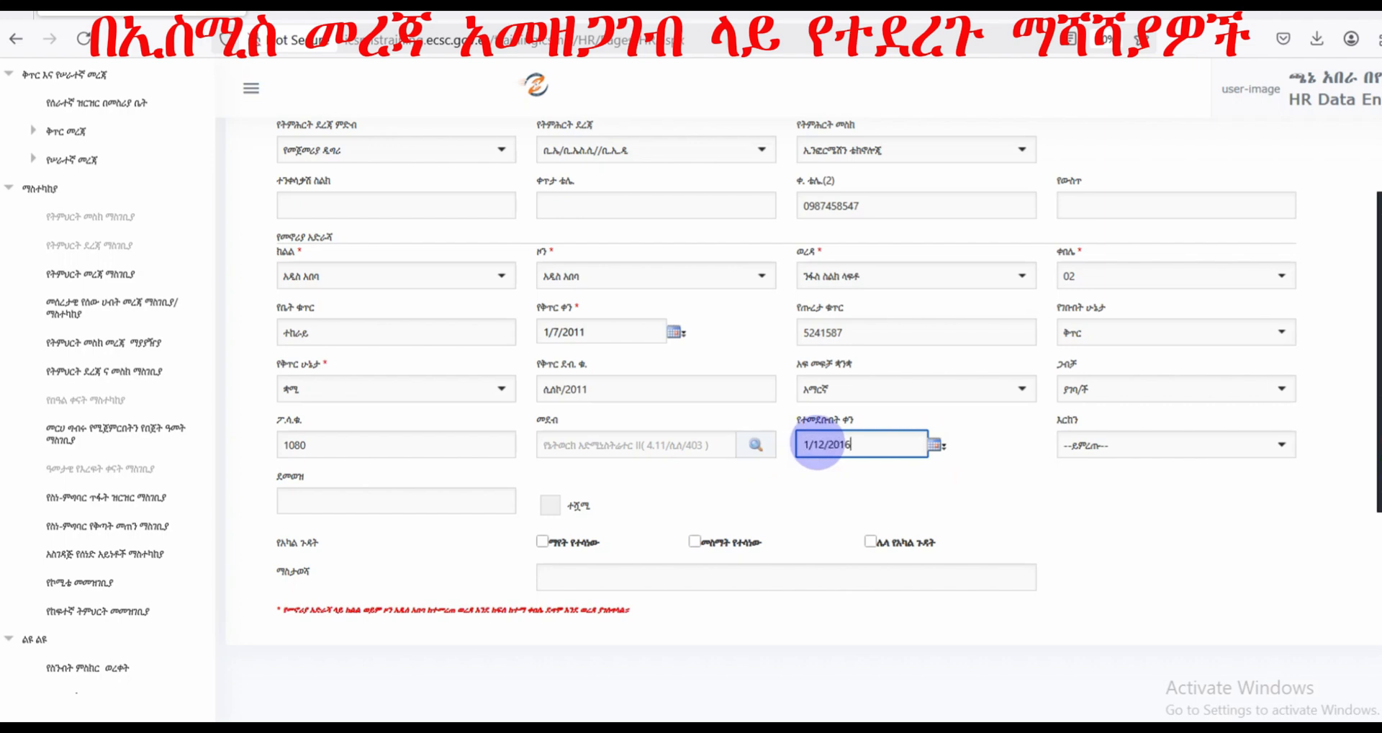
# Step: Choose salary step 3 in the እርከን list so the salary fills in as 8758
pyautogui.click(1083, 445)
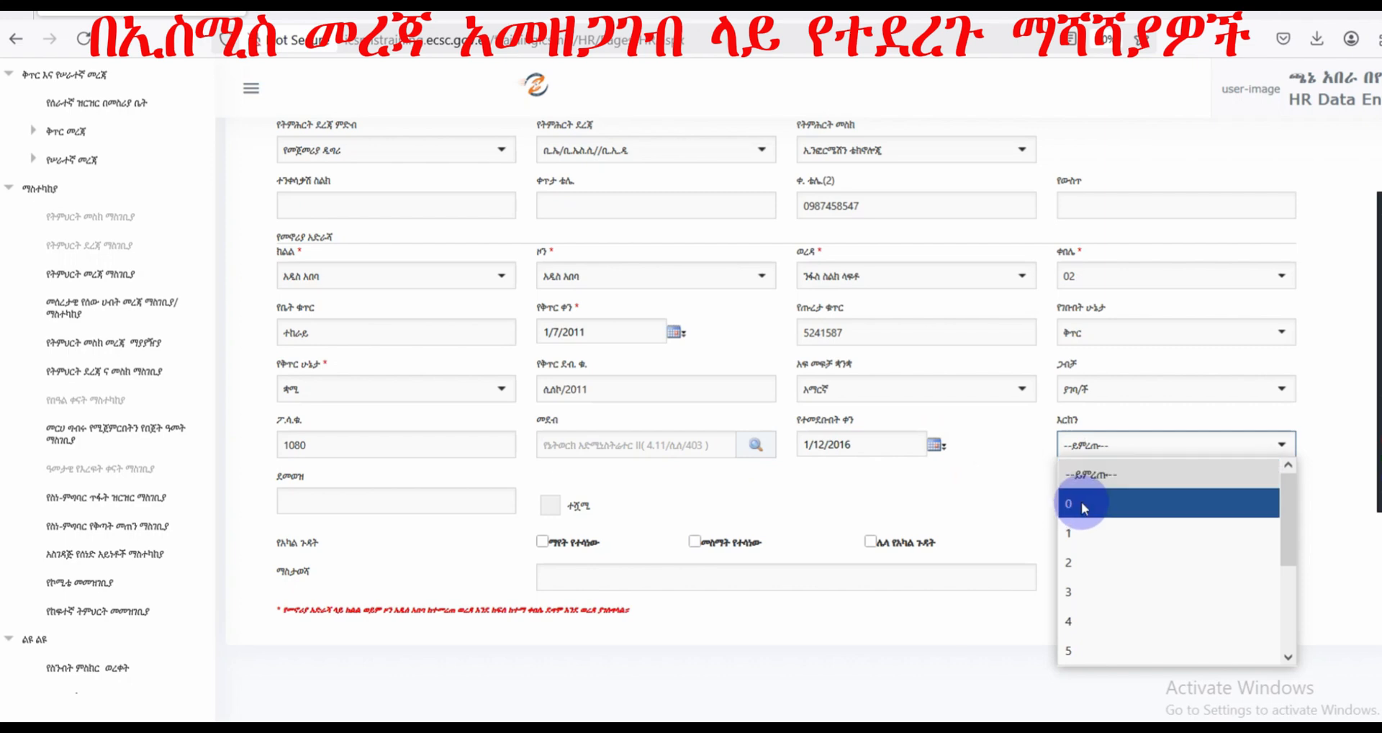
pyautogui.click(1082, 501)
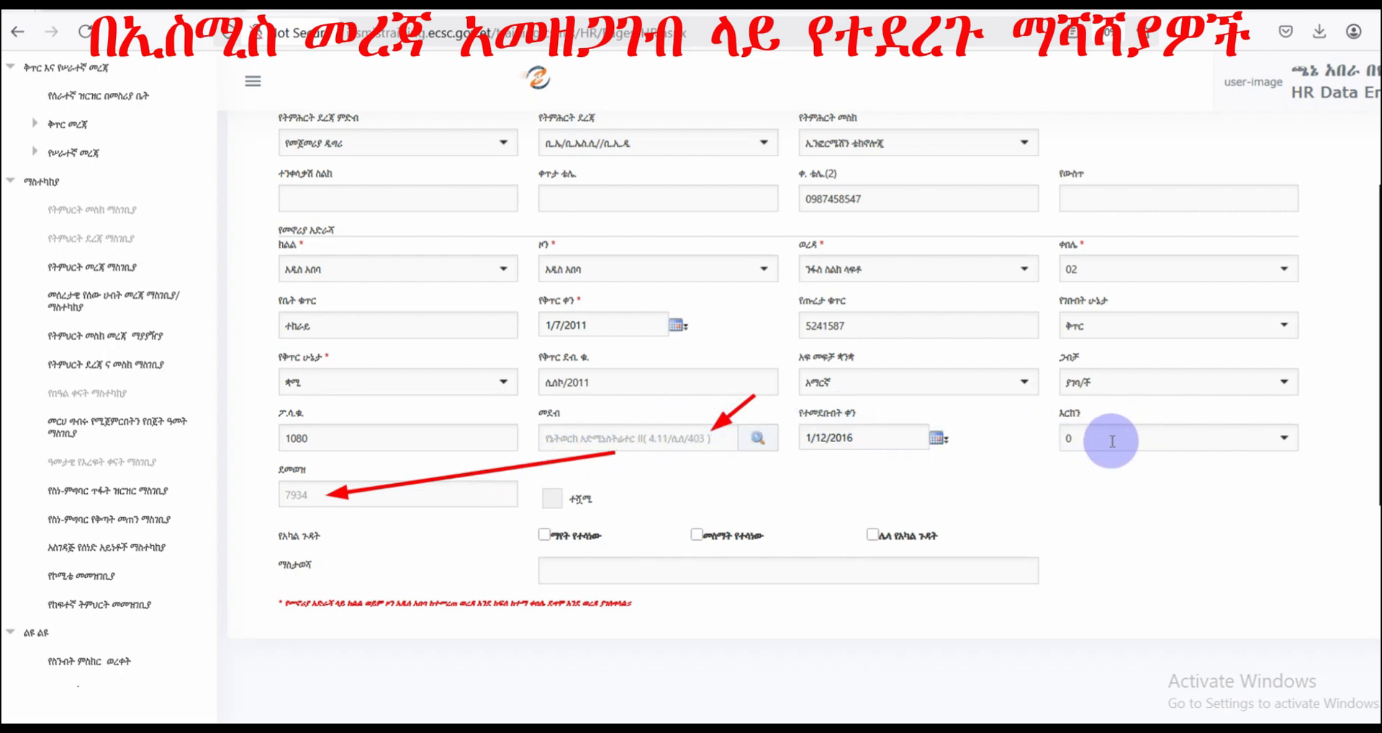
pyautogui.click(1283, 440)
pyautogui.click(1065, 549)
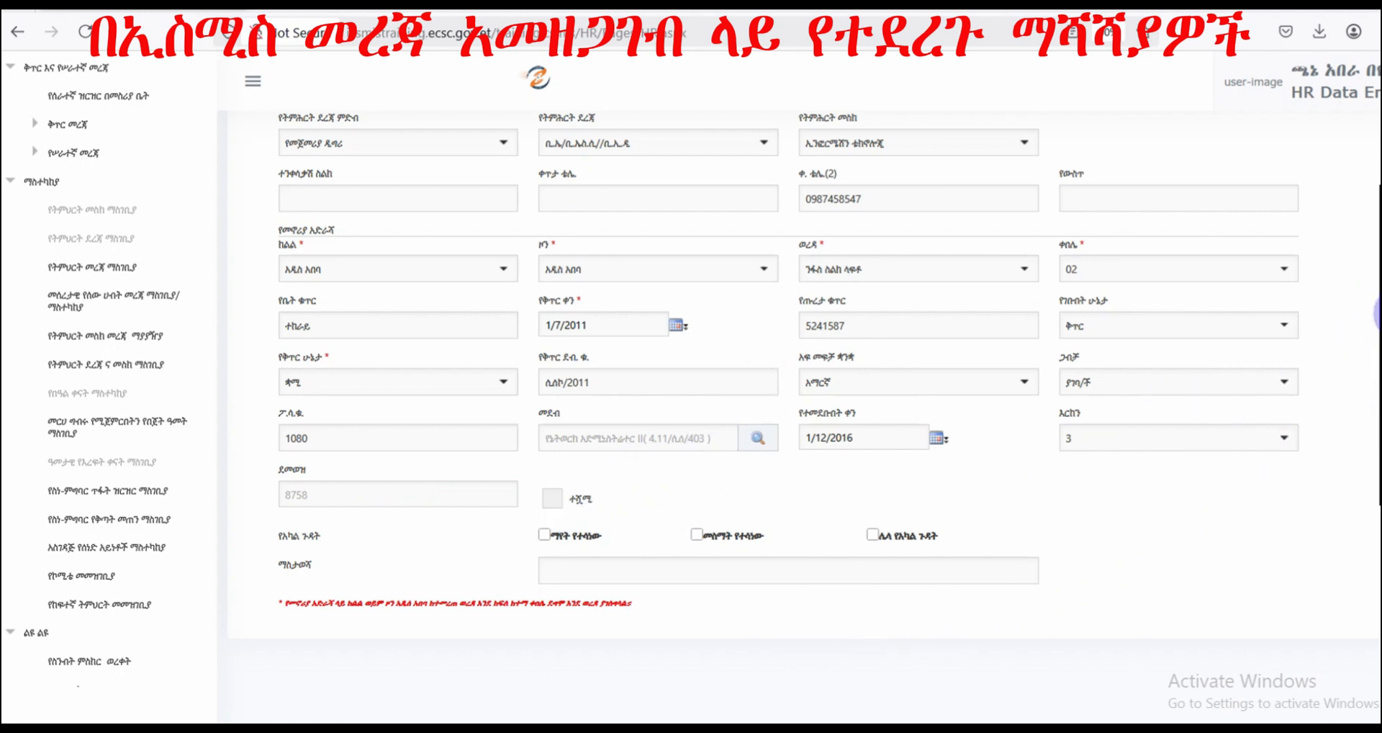
pyautogui.moveTo(529, 467)
pyautogui.mouseDown()
pyautogui.moveTo(567, 517)
pyautogui.moveTo(622, 519)
pyautogui.mouseUp()
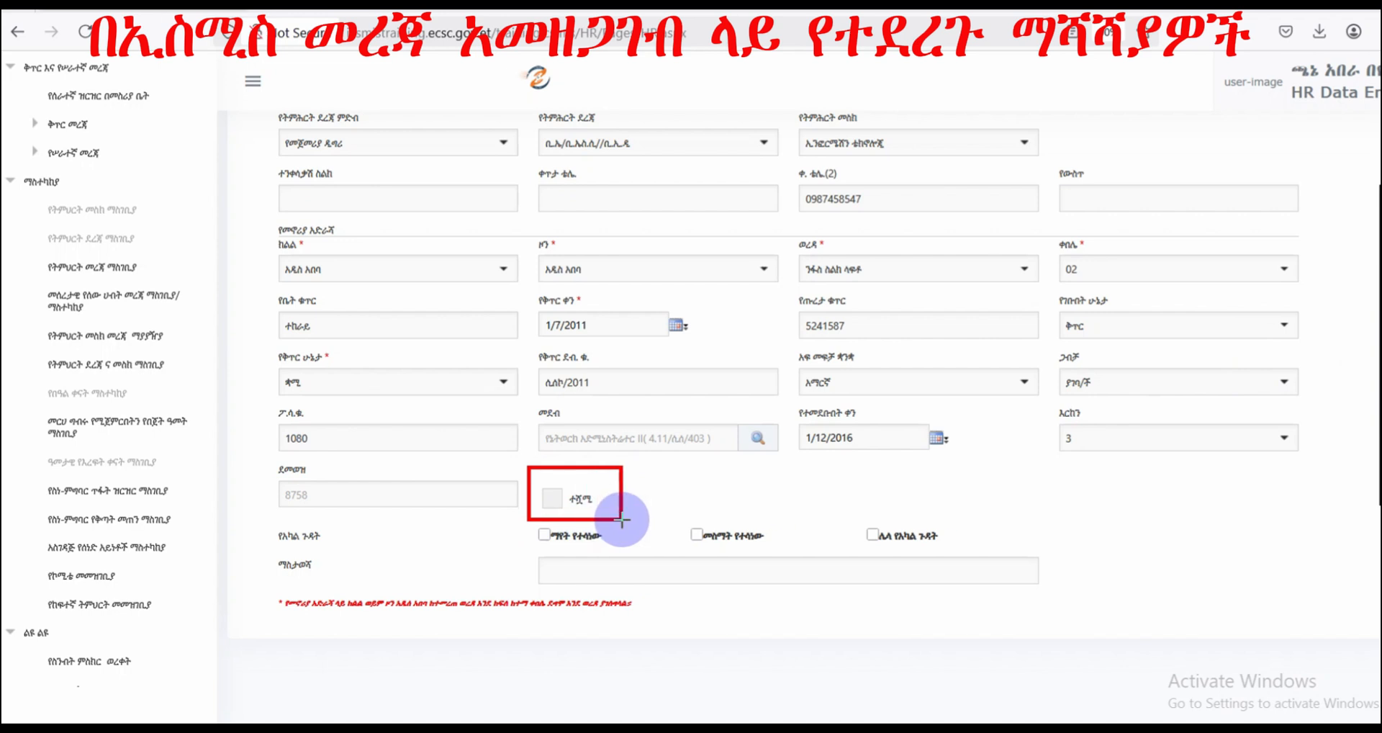
pyautogui.moveTo(520, 514); pyautogui.dragTo(966, 553)
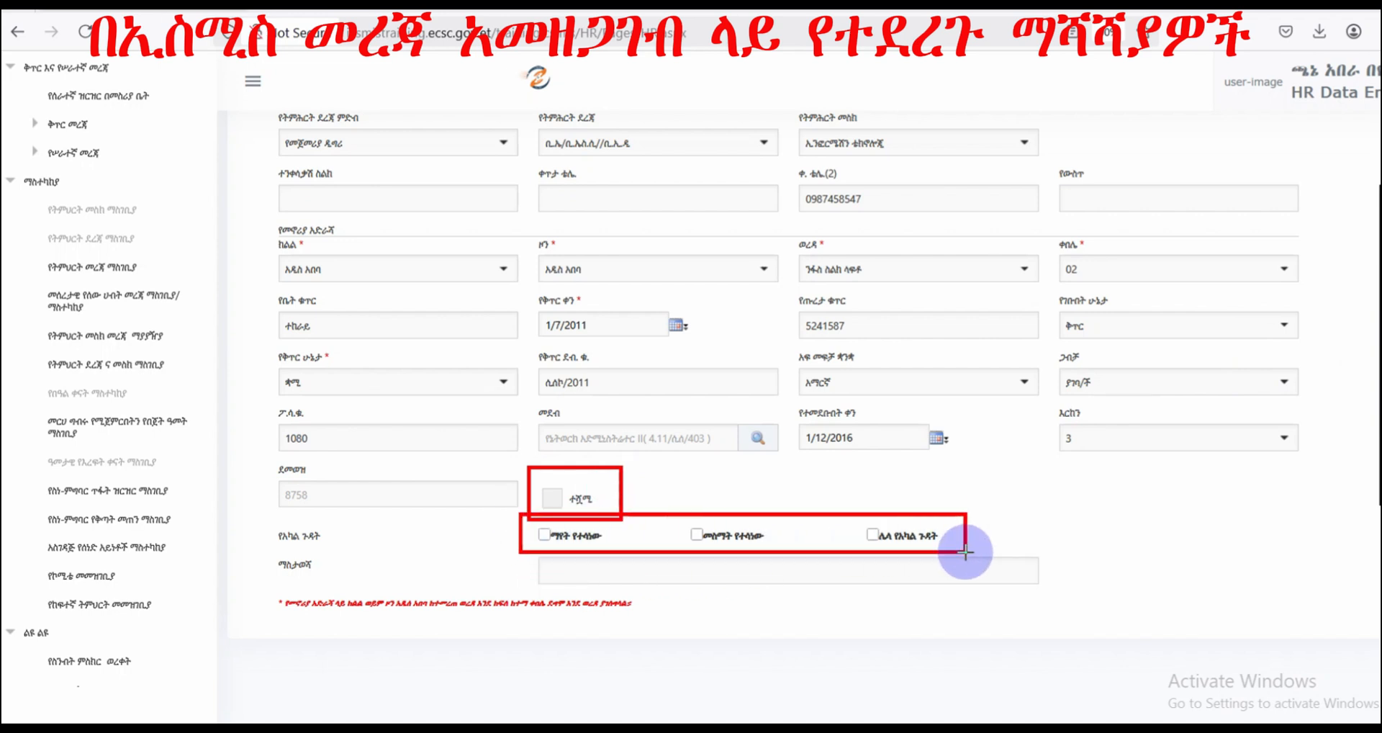
pyautogui.hotkey('ctrl', 'z')
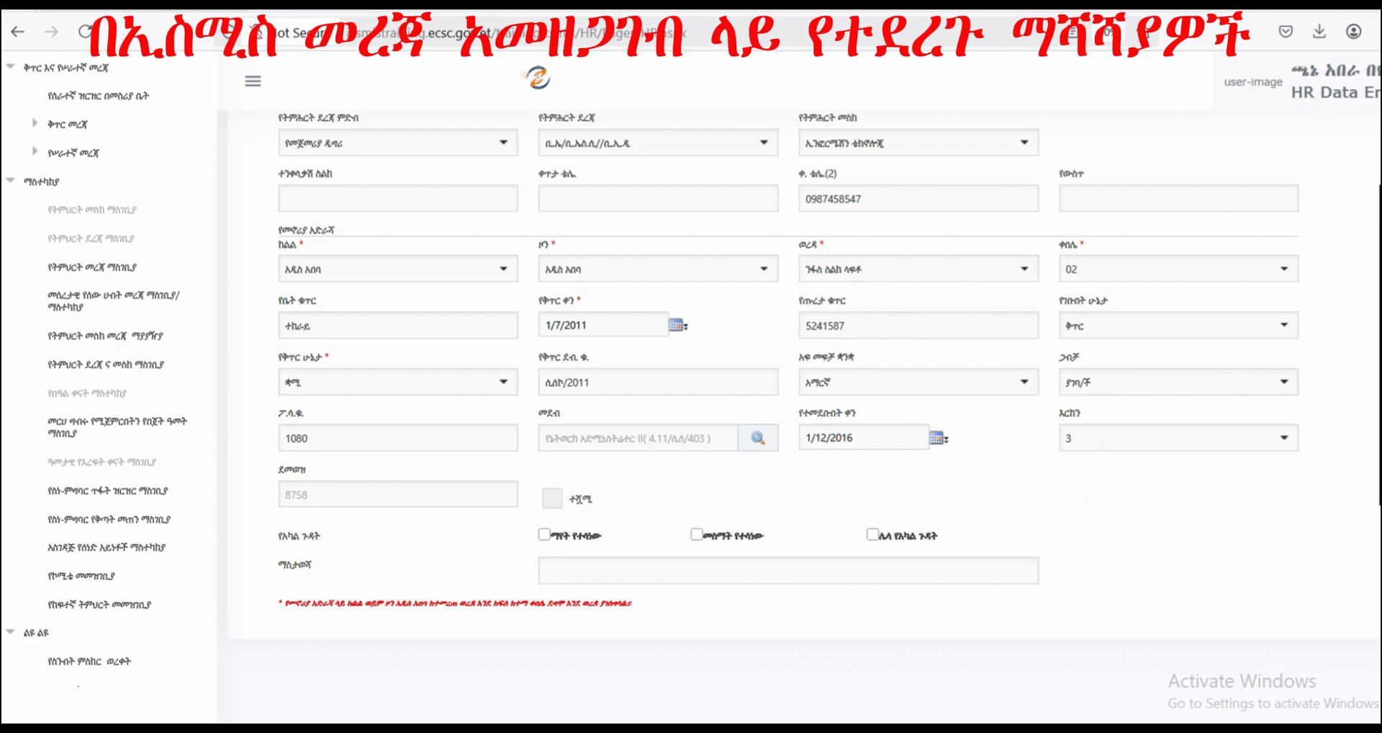
pyautogui.scroll(6, 641, 564)
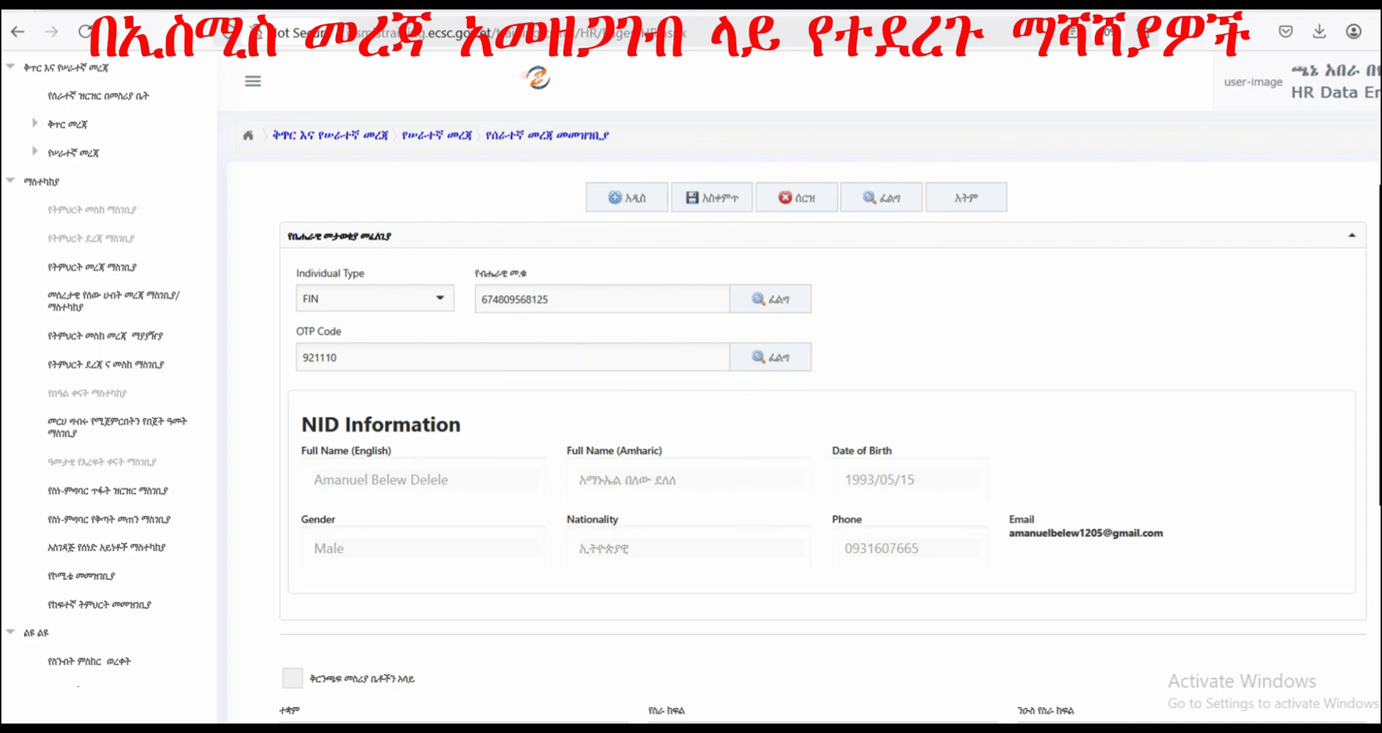
# Step: Save the employee with አስቀምጥ and review the read-only summary of entered details
pyautogui.click(716, 197)
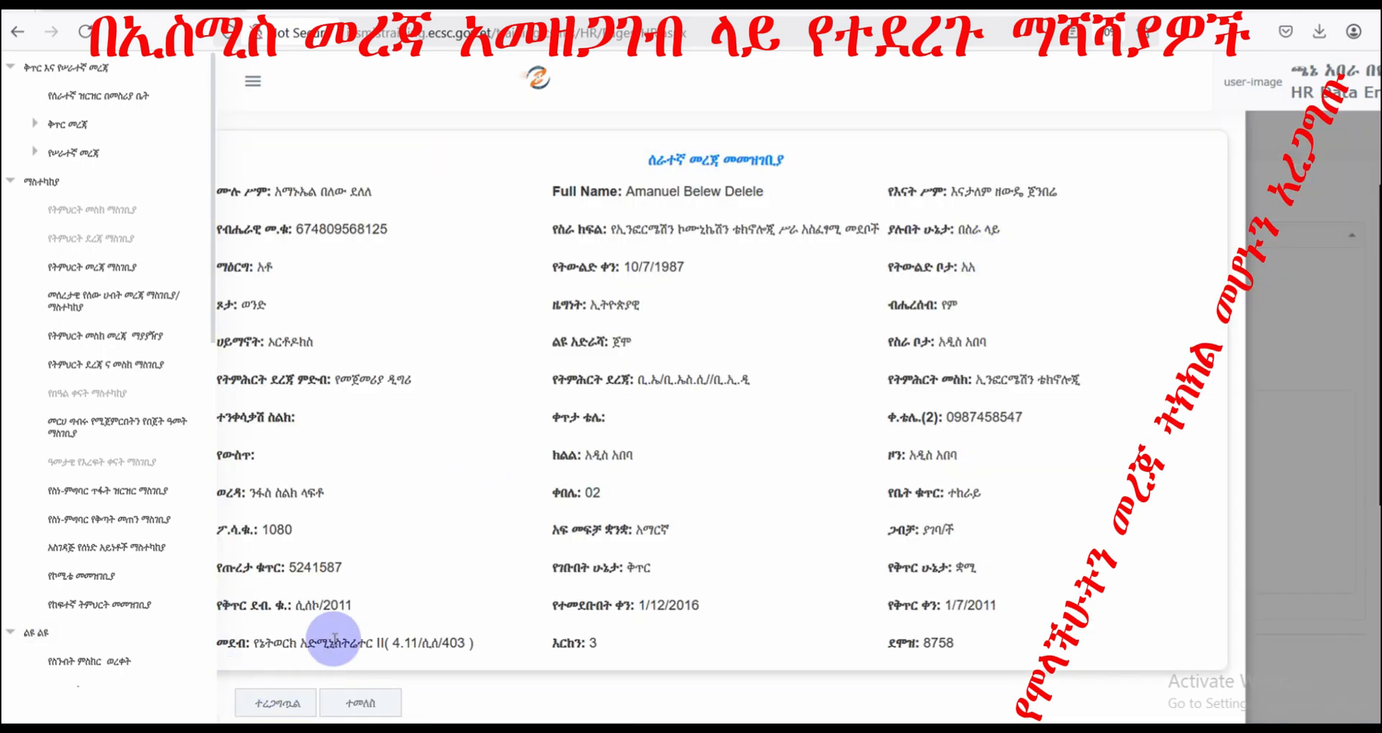
pyautogui.moveTo(1000, 119); pyautogui.dragTo(1150, 141)
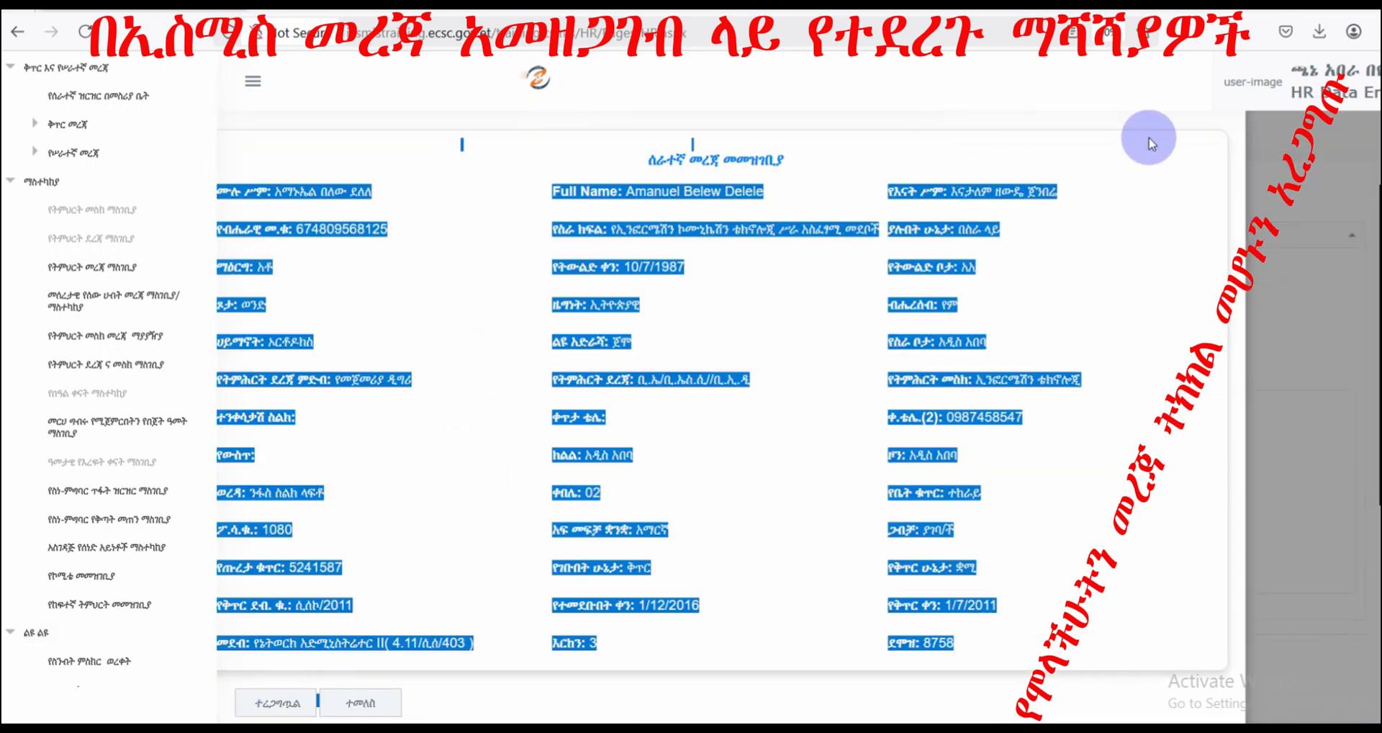
pyautogui.click(1112, 189)
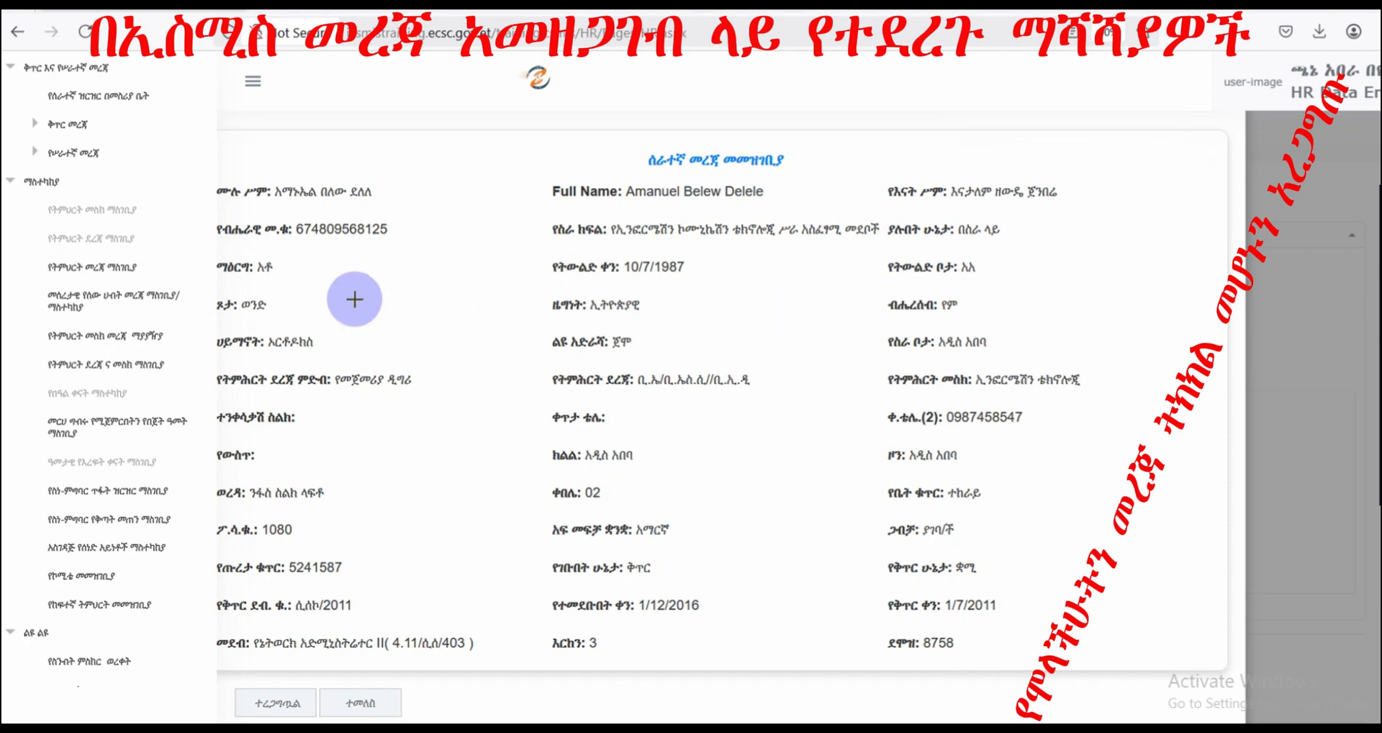
pyautogui.moveTo(217, 118)
pyautogui.mouseDown()
pyautogui.moveTo(364, 438)
pyautogui.moveTo(926, 576)
pyautogui.moveTo(982, 685)
pyautogui.moveTo(1022, 722)
pyautogui.moveTo(1049, 722)
pyautogui.mouseUp()
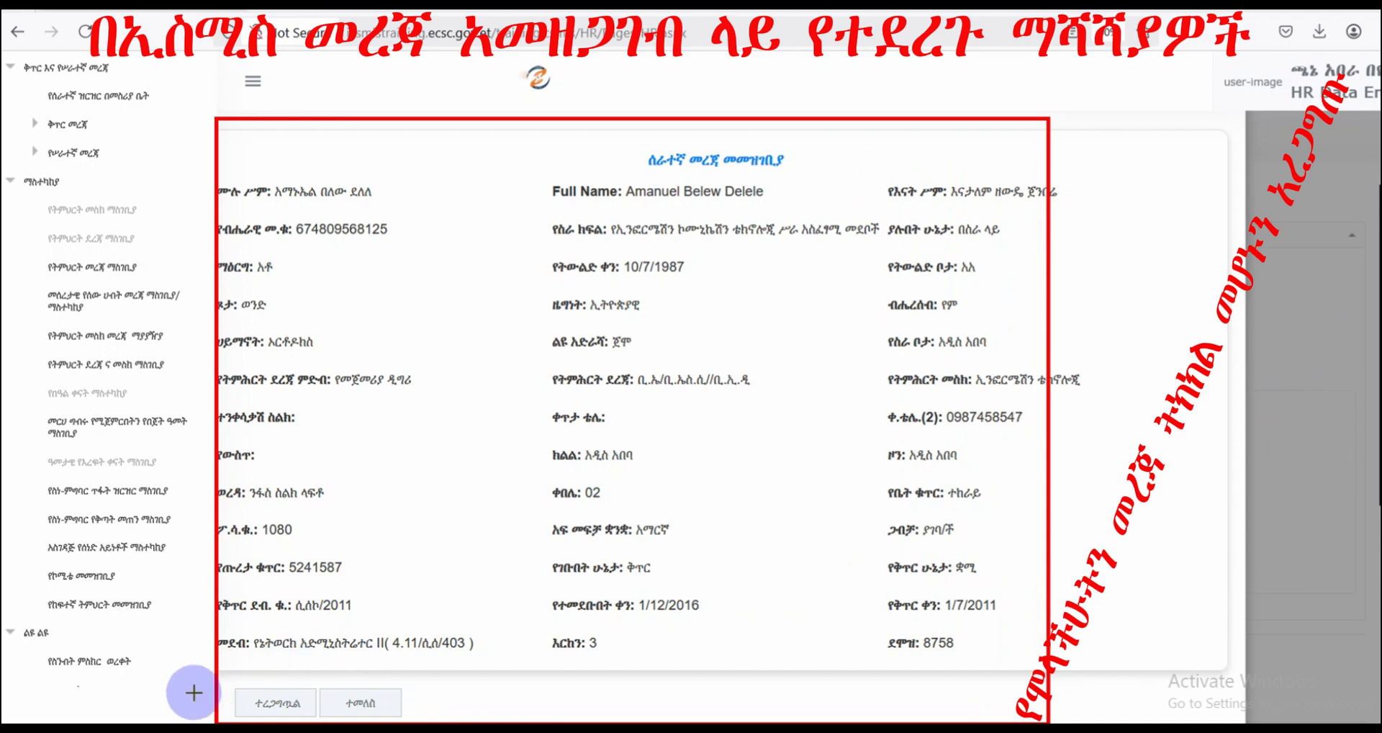
pyautogui.moveTo(67, 698); pyautogui.dragTo(243, 711)
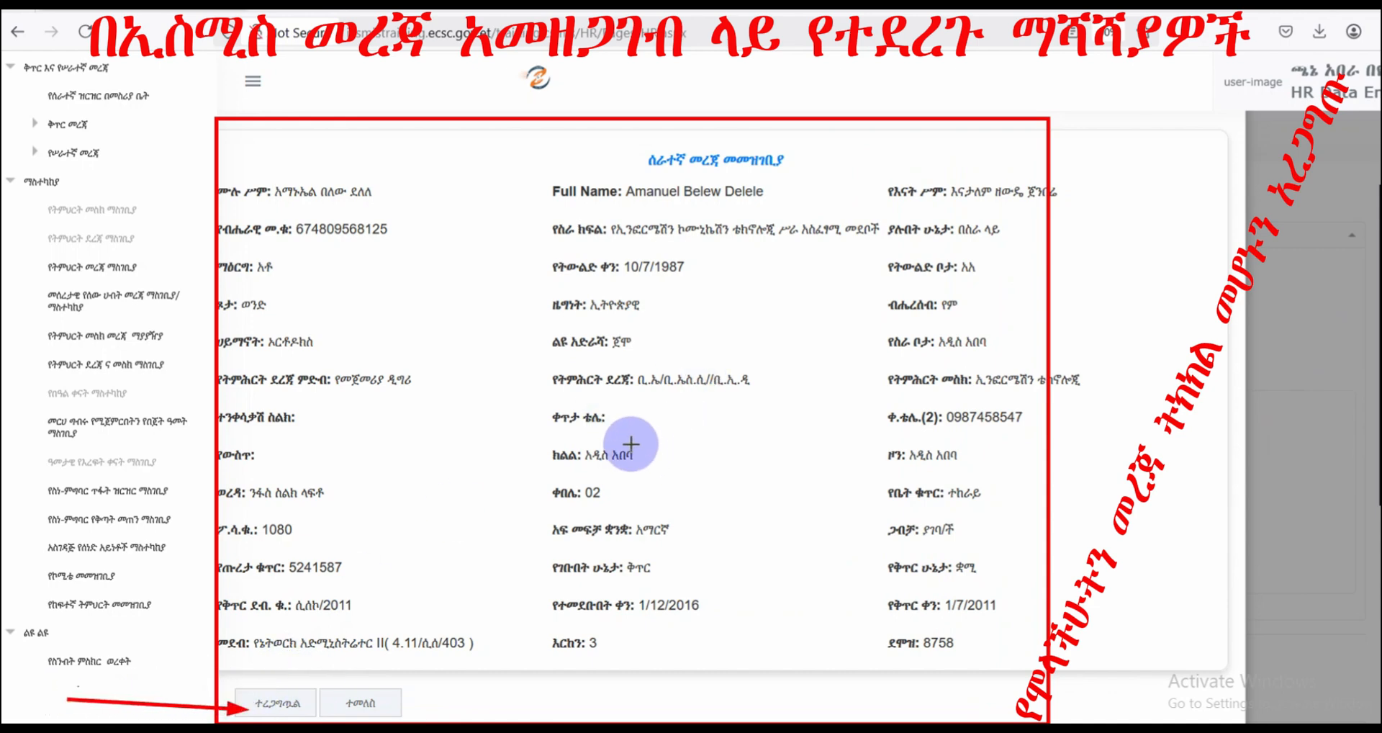
pyautogui.moveTo(631, 416); pyautogui.dragTo(716, 423)
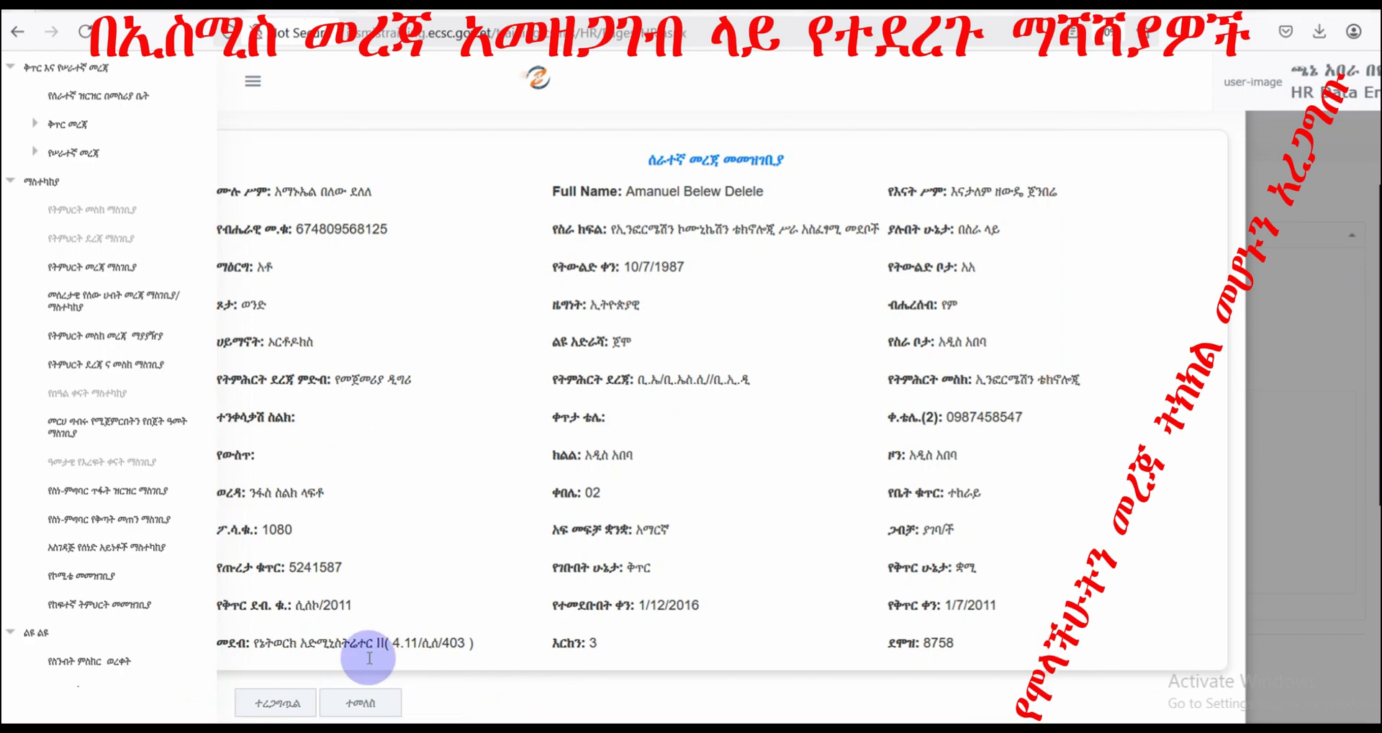
# Step: Confirm with ተረጋግጧል and review the two-page Federal Civil Service Commission PDF report
pyautogui.click(272, 706)
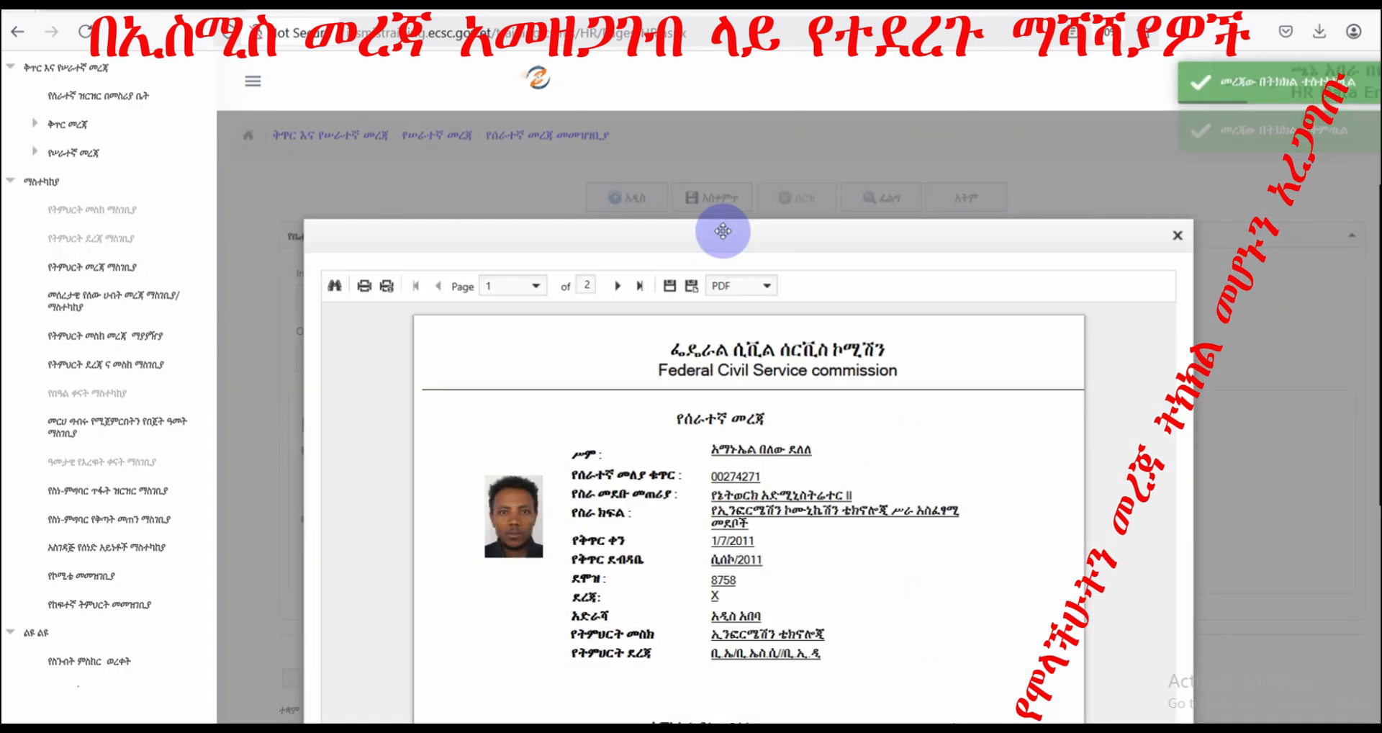
pyautogui.moveTo(678, 238); pyautogui.dragTo(682, 70)
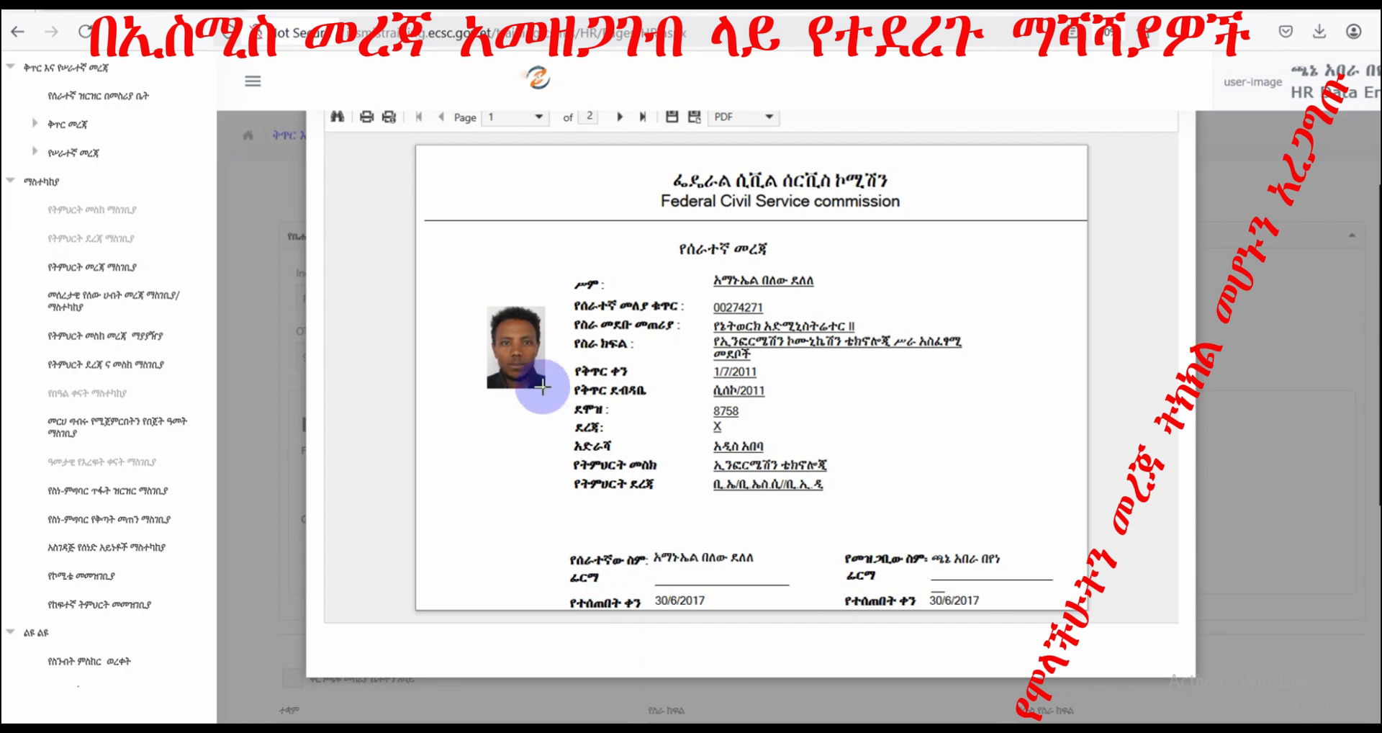
pyautogui.moveTo(425, 217)
pyautogui.mouseDown()
pyautogui.moveTo(1280, 569)
pyautogui.moveTo(1203, 643)
pyautogui.mouseUp()
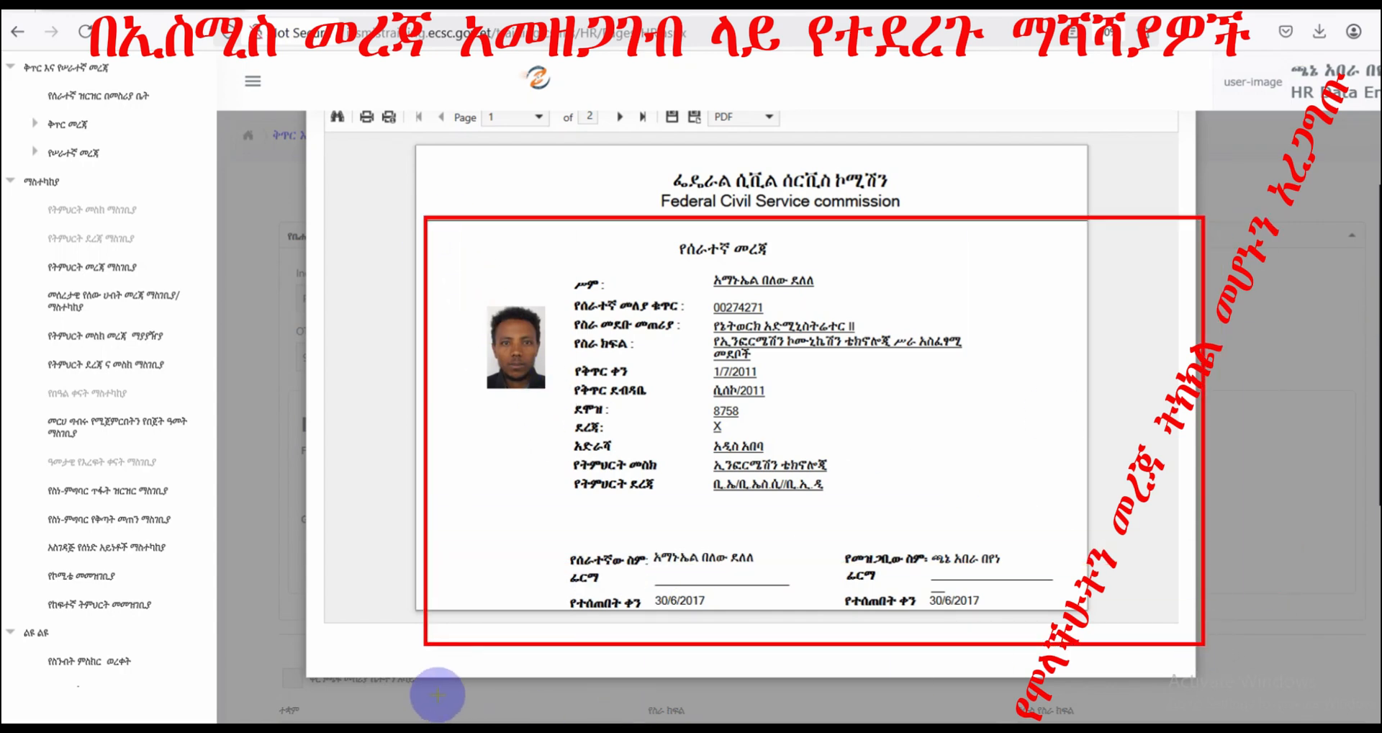
pyautogui.moveTo(542, 513)
pyautogui.mouseDown()
pyautogui.moveTo(522, 596)
pyautogui.moveTo(823, 617)
pyautogui.mouseUp()
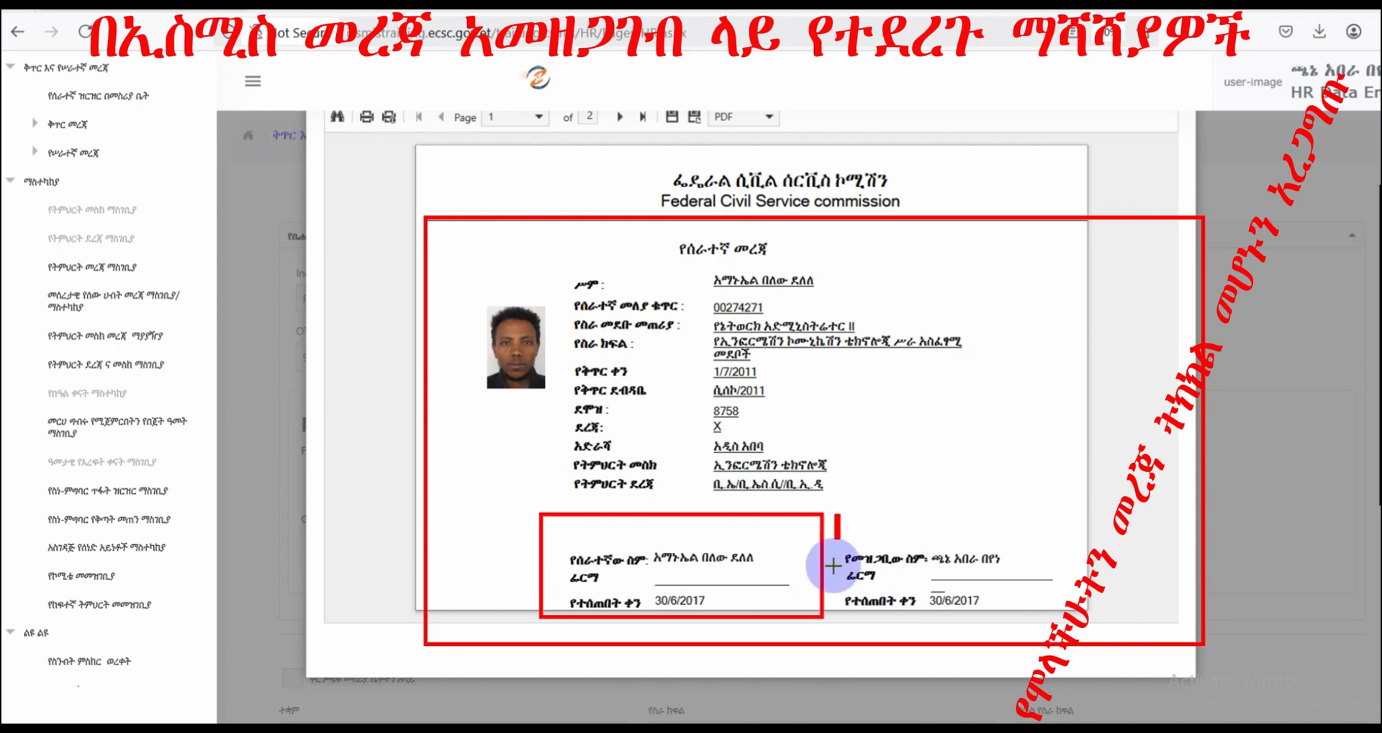
pyautogui.moveTo(838, 514)
pyautogui.mouseDown()
pyautogui.moveTo(1058, 634)
pyautogui.moveTo(1080, 615)
pyautogui.mouseUp()
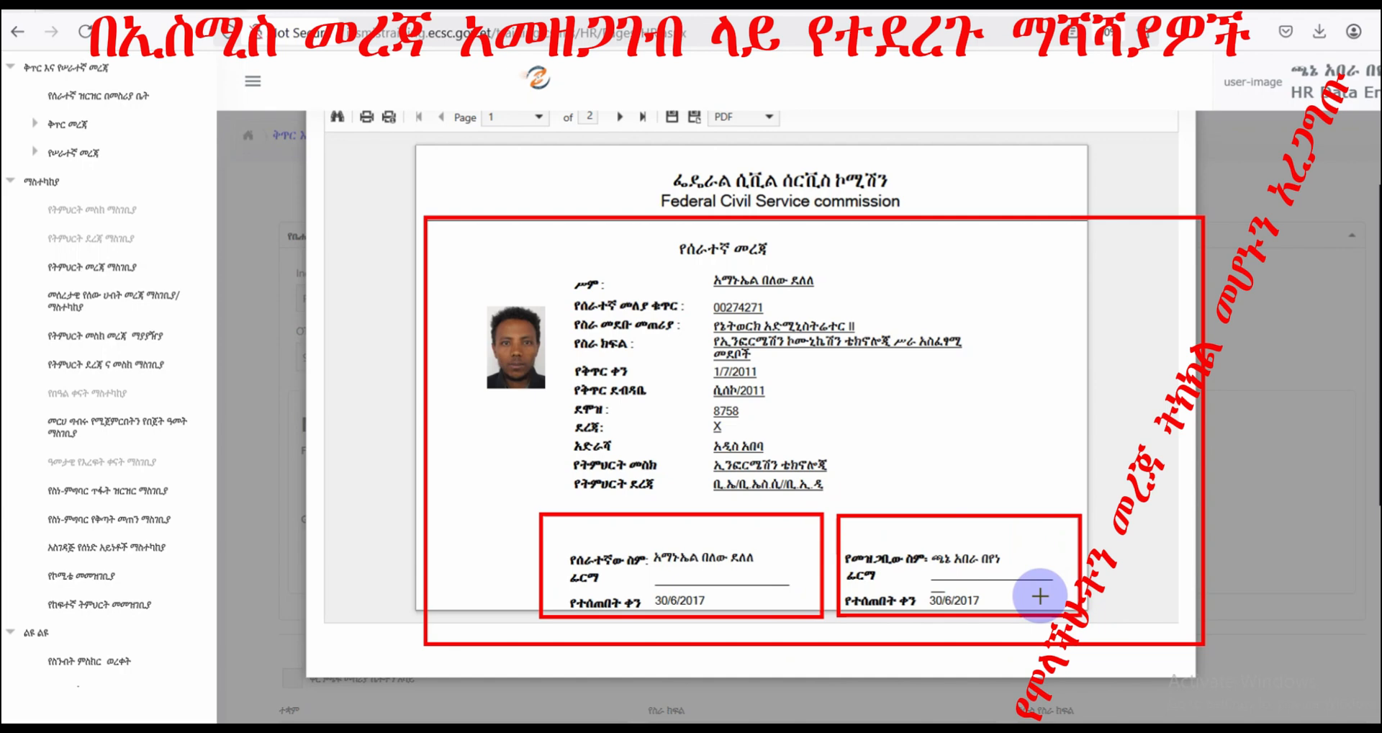
pyautogui.hotkey('ctrl', 'z')
pyautogui.hotkey('ctrl', 'z')
pyautogui.hotkey('ctrl', 'z')
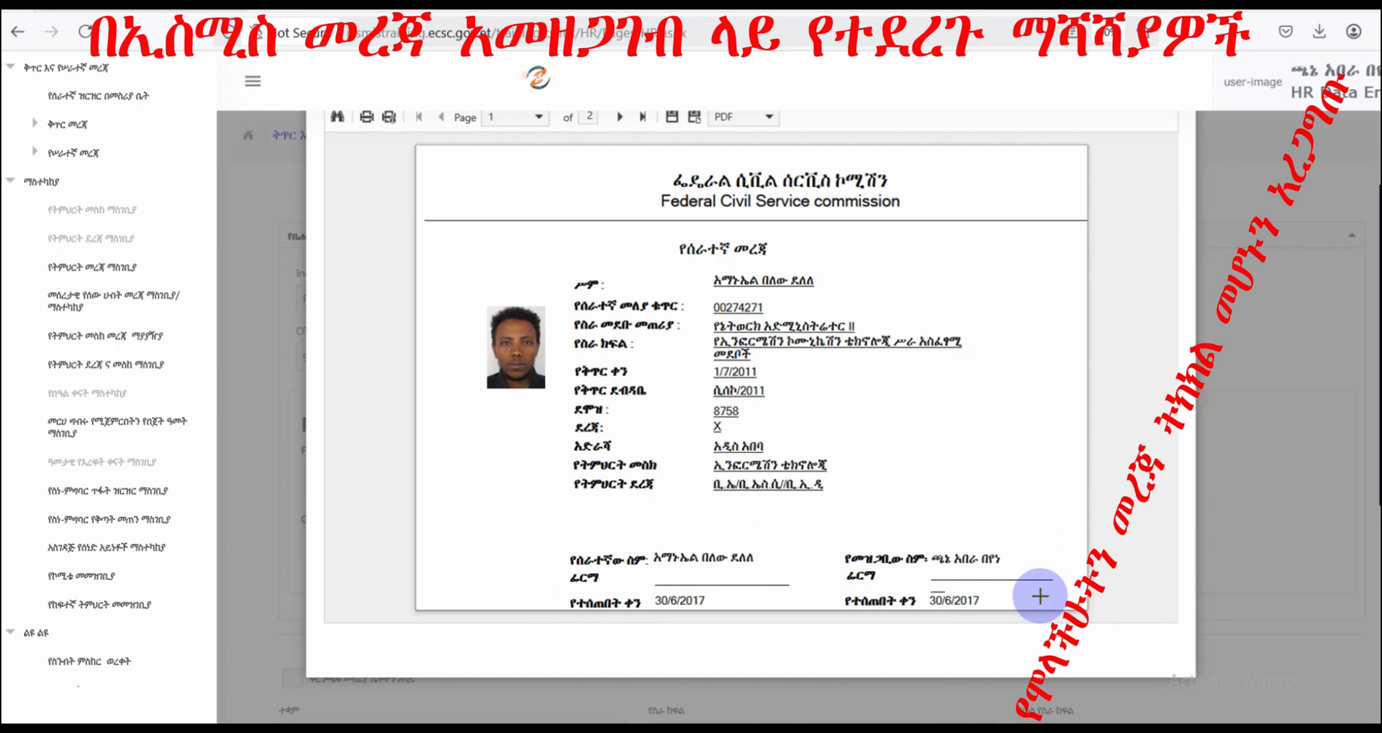